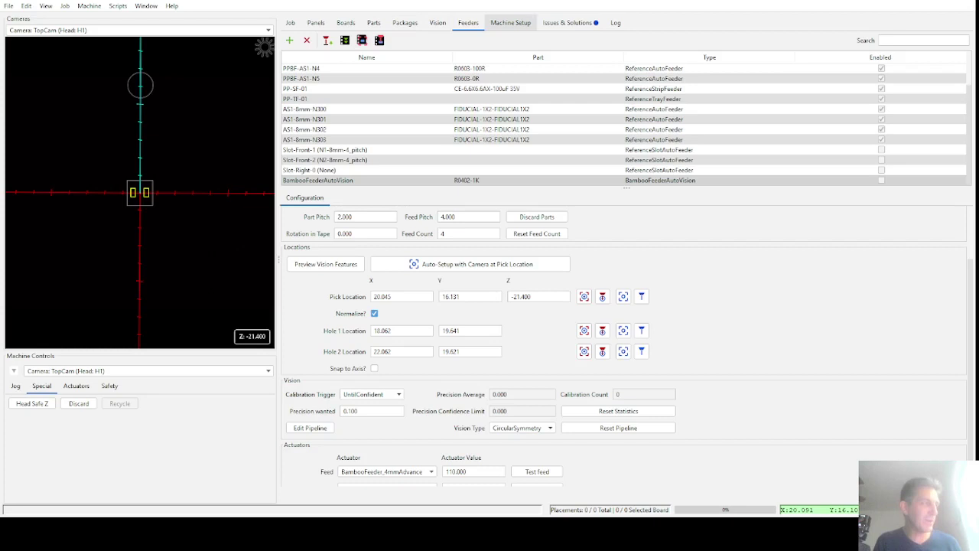
- Switch from the Feeders list to the Machine Setup tree of axes, heads and actuators
{"action": "left_click", "coordinate": [510, 22]}
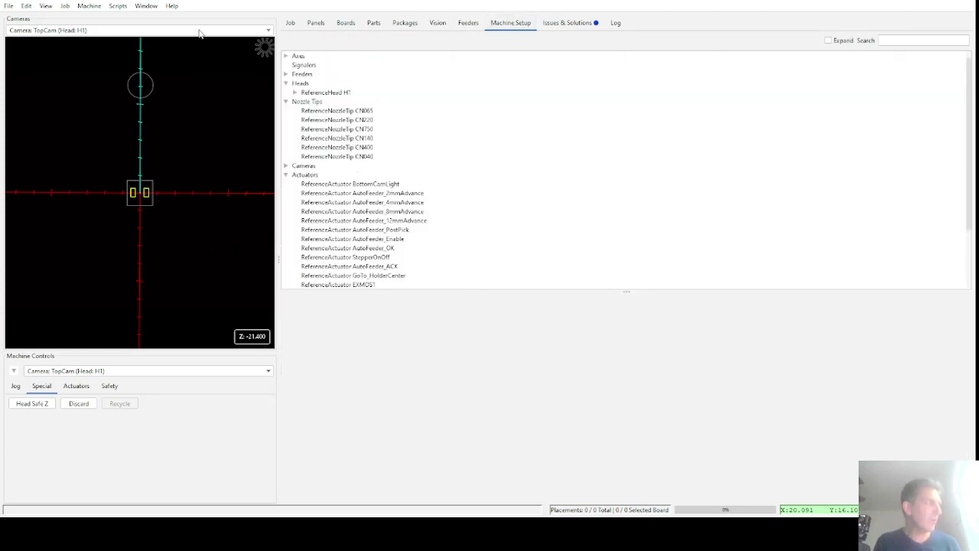
{"action": "left_click", "coordinate": [172, 5]}
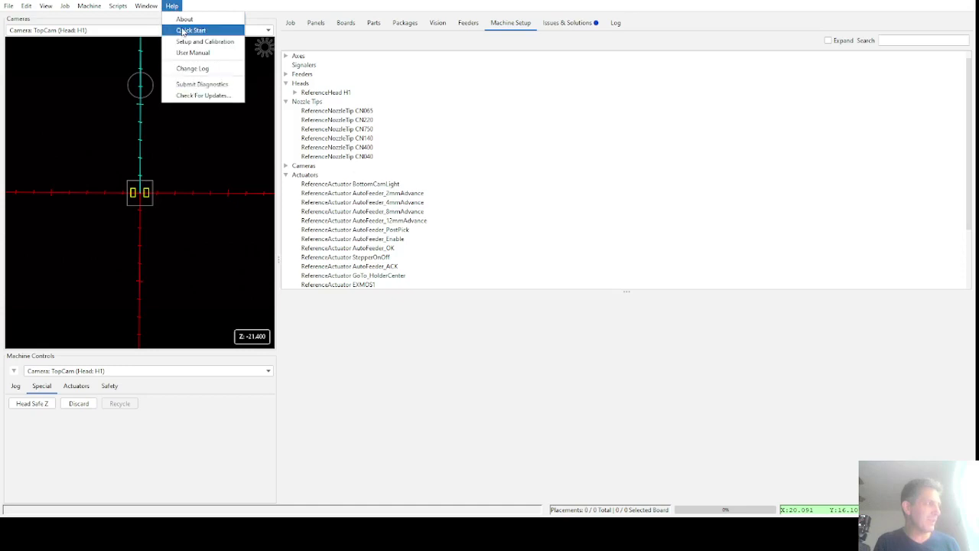
{"action": "left_click", "coordinate": [185, 19]}
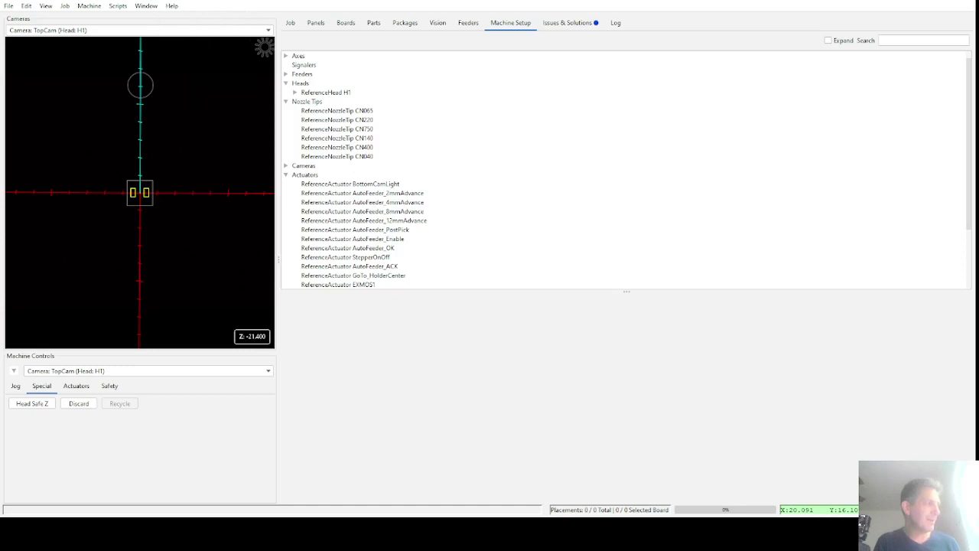
- Select the BambooFeeder_4mmAdvance actuator and scroll to its slot feeder 2.0 driver
{"action": "left_click", "coordinate": [316, 176]}
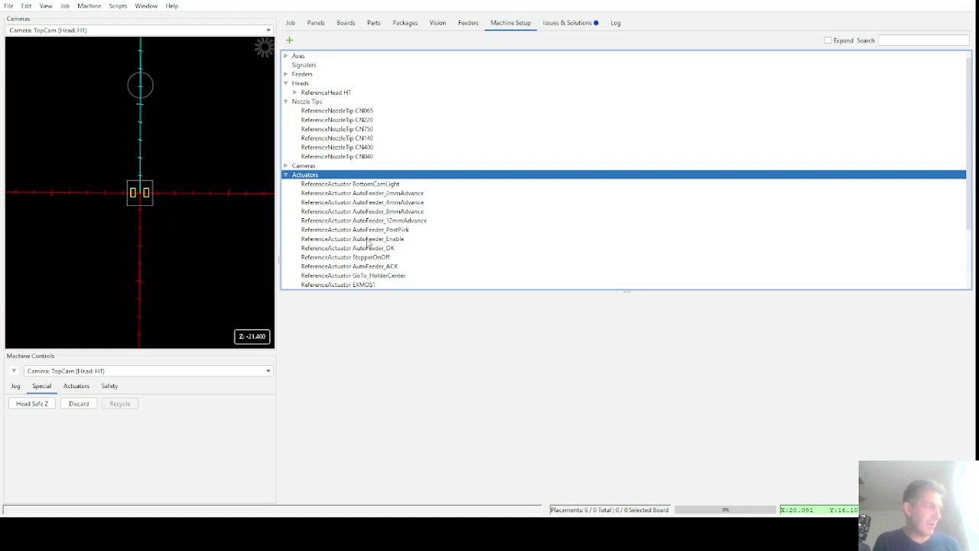
{"action": "scroll", "coordinate": [375, 254], "scroll_direction": "down", "scroll_amount": 2}
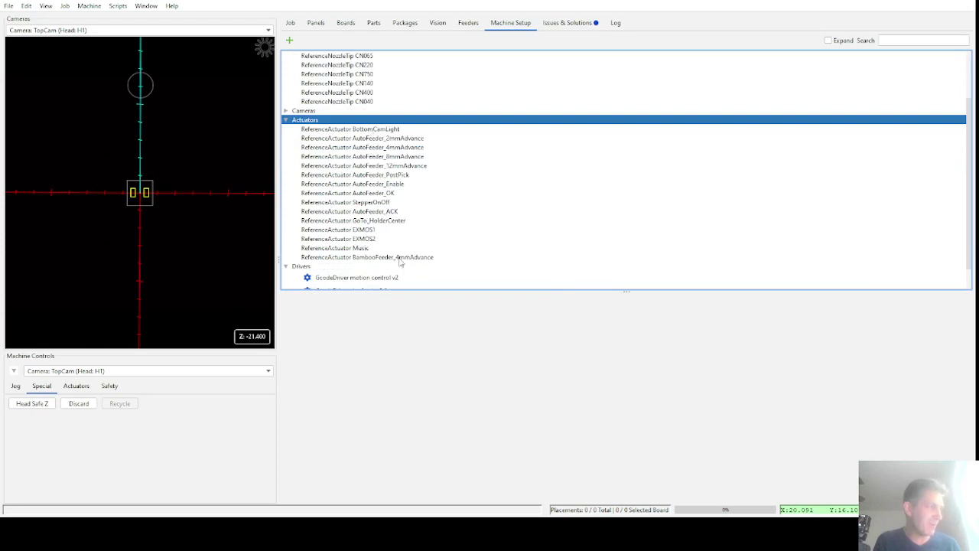
{"action": "left_click", "coordinate": [398, 258]}
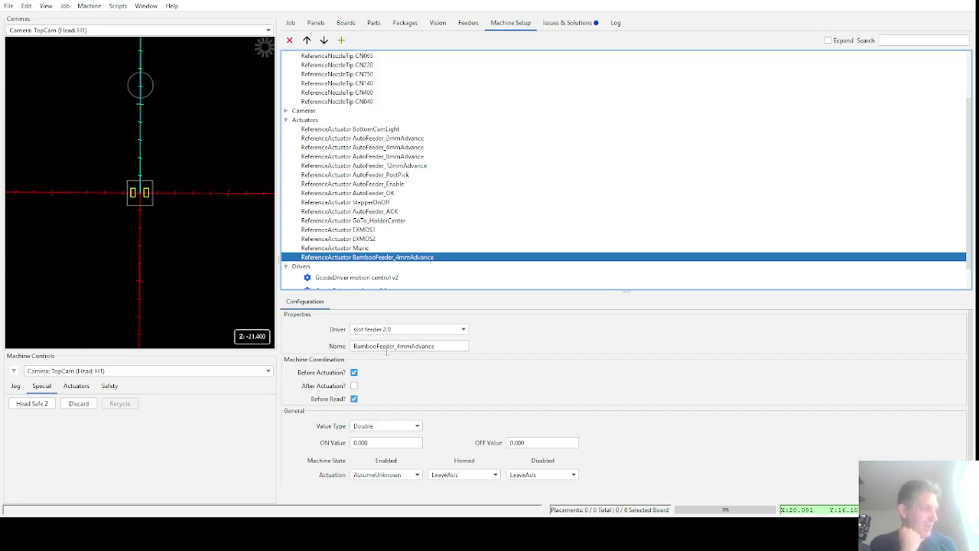
{"action": "scroll", "coordinate": [387, 358], "scroll_direction": "down", "scroll_amount": 1}
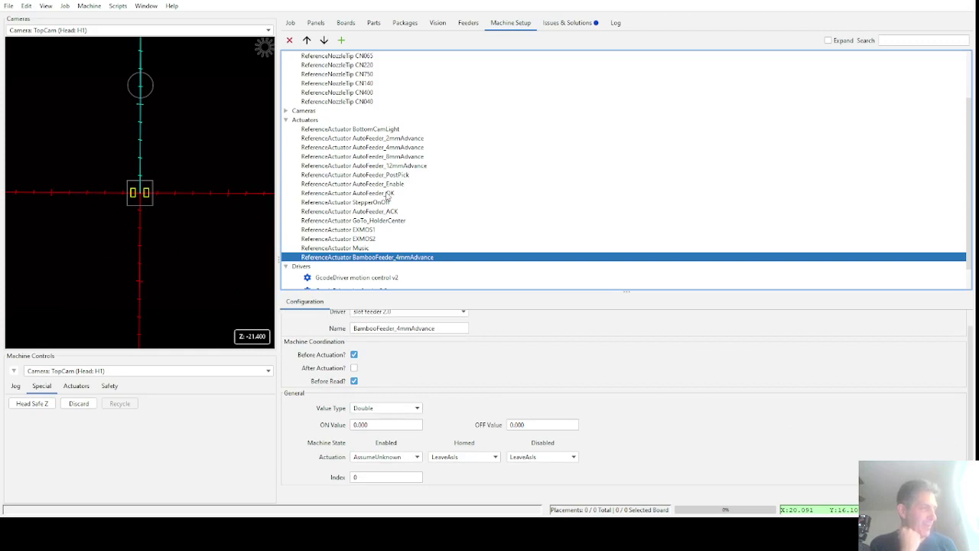
{"action": "scroll", "coordinate": [379, 230], "scroll_direction": "down", "scroll_amount": 1}
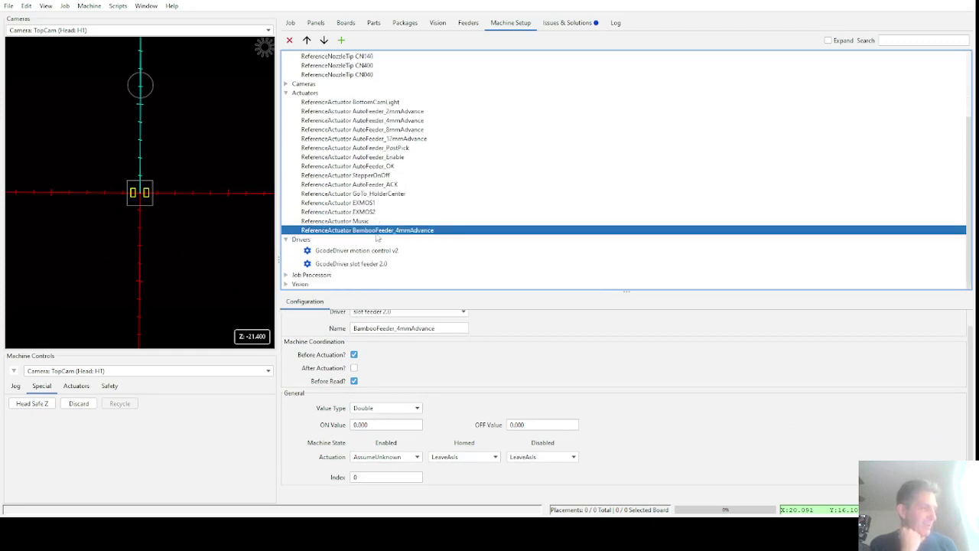
- Aim the slot feeder 2.0 Gcode at BambooFeeder_4mmAdvance with ACTUATE_BOOLEAN_COMMAND selected
{"action": "left_click", "coordinate": [371, 265]}
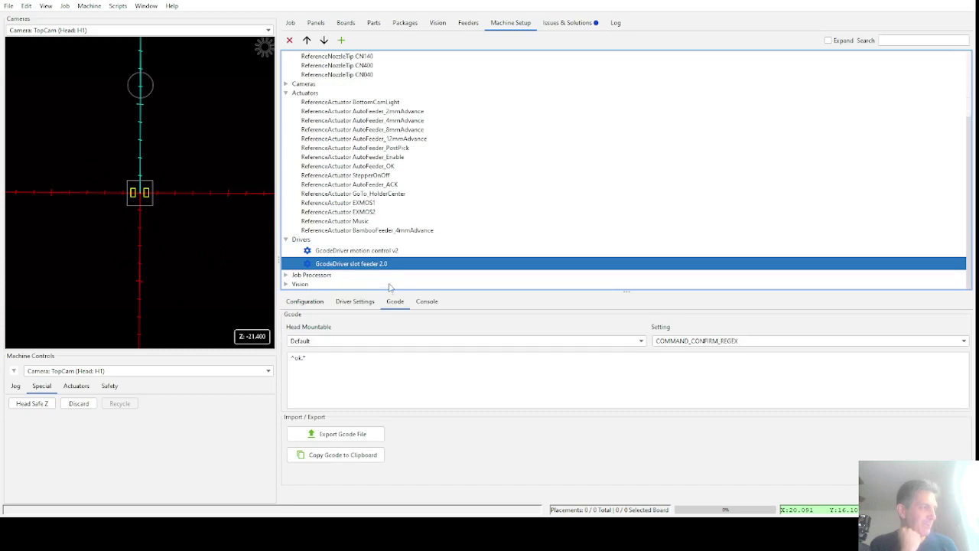
{"action": "left_click", "coordinate": [575, 341]}
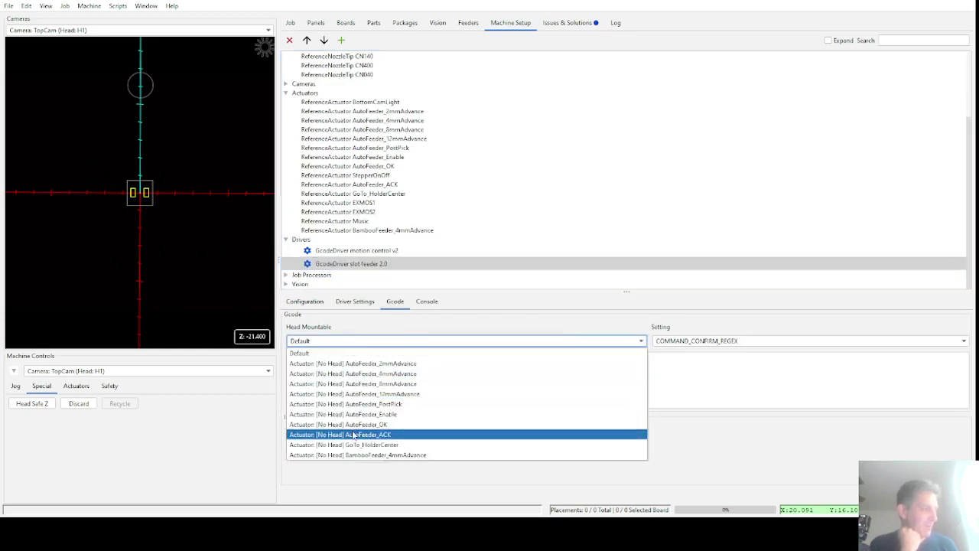
{"action": "left_click", "coordinate": [354, 455]}
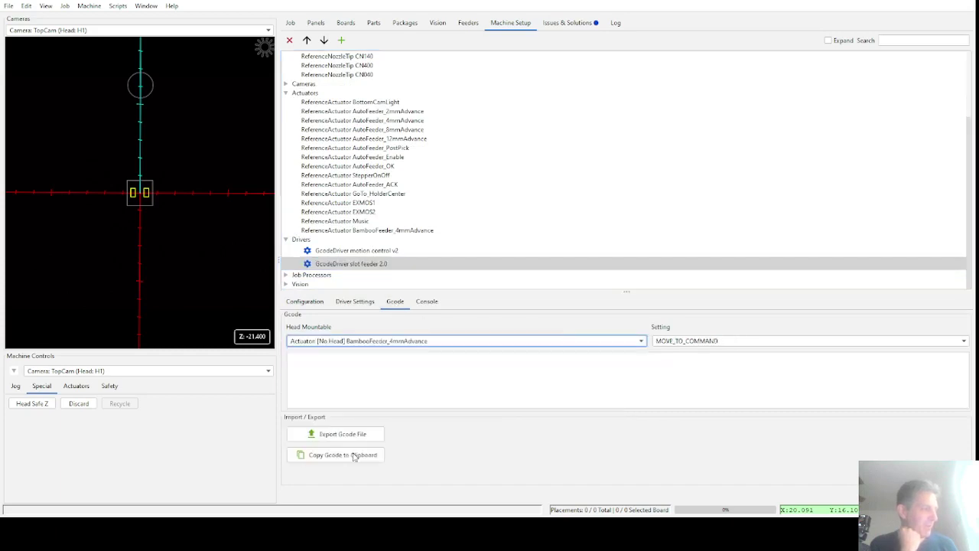
{"action": "left_click", "coordinate": [660, 341]}
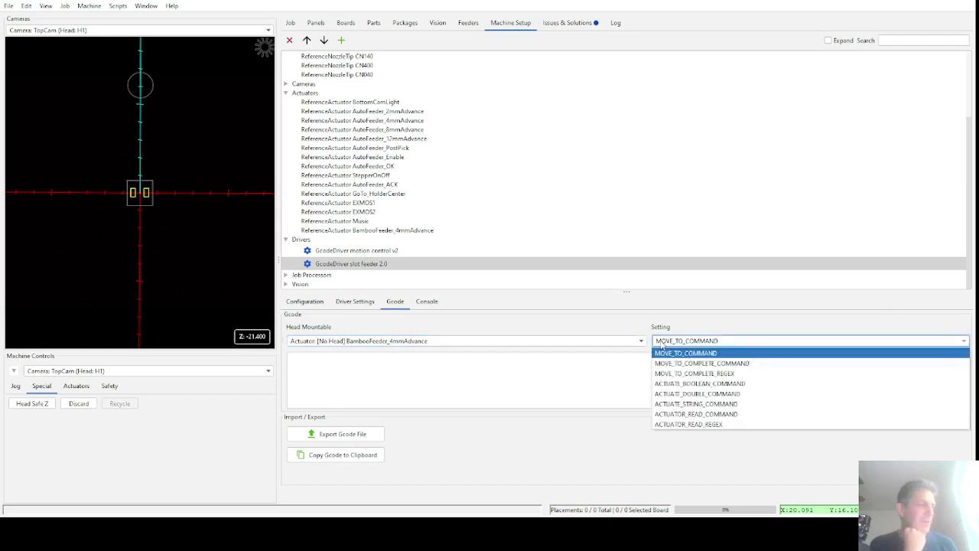
{"action": "left_click", "coordinate": [669, 384]}
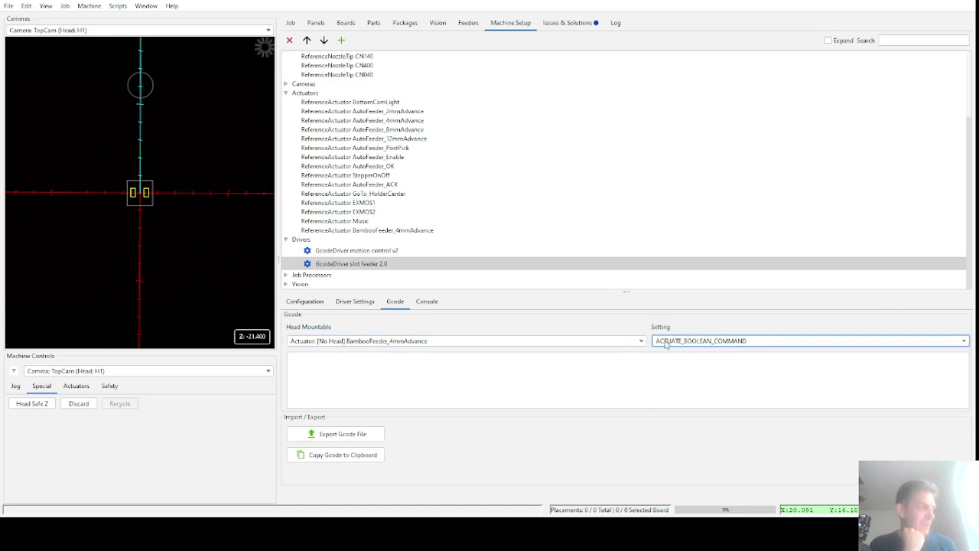
{"action": "left_click", "coordinate": [496, 376]}
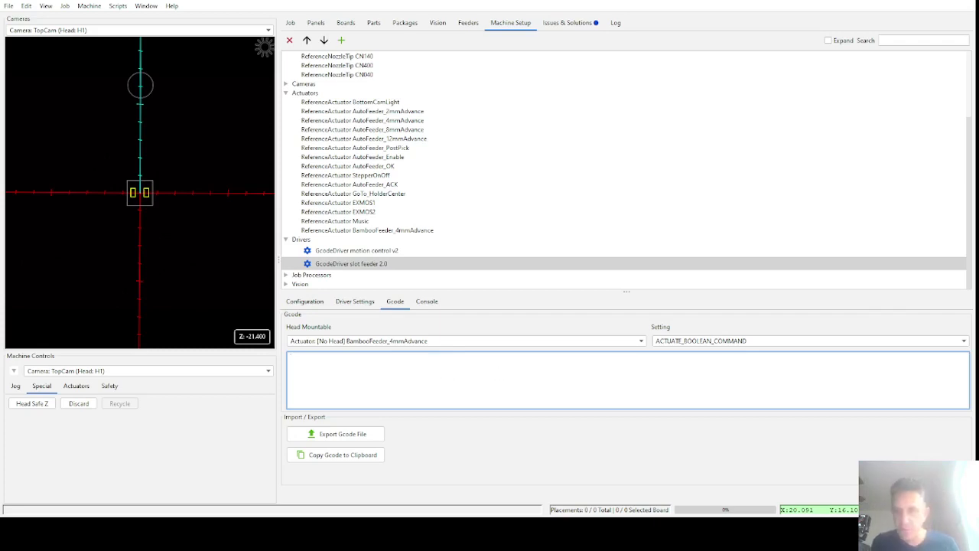
- Paste the three-line M611/M600/M611 Gcode and review its IntegerValue and S0 values
{"action": "type", "text": "M611 N{IntegerValue} S1 ; Enable the feeder restoring the position M611 M600 N{IntegerValue} F4 X1 ; Advance the feeder M611 N{IntegerValue} S0 ; Disable the feeder retaining the position M611"}
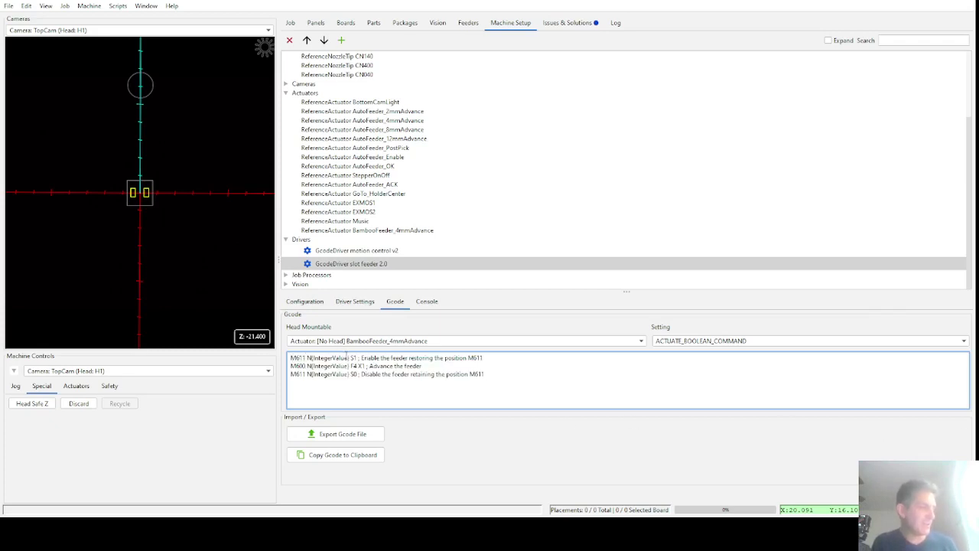
{"action": "left_click", "coordinate": [318, 358]}
{"action": "left_click_drag", "start_coordinate": [311, 358], "coordinate": [352, 358]}
{"action": "double_click", "coordinate": [356, 374]}
- Check the driver's configuration properties, then return to the Feeders list
{"action": "left_click", "coordinate": [308, 303]}
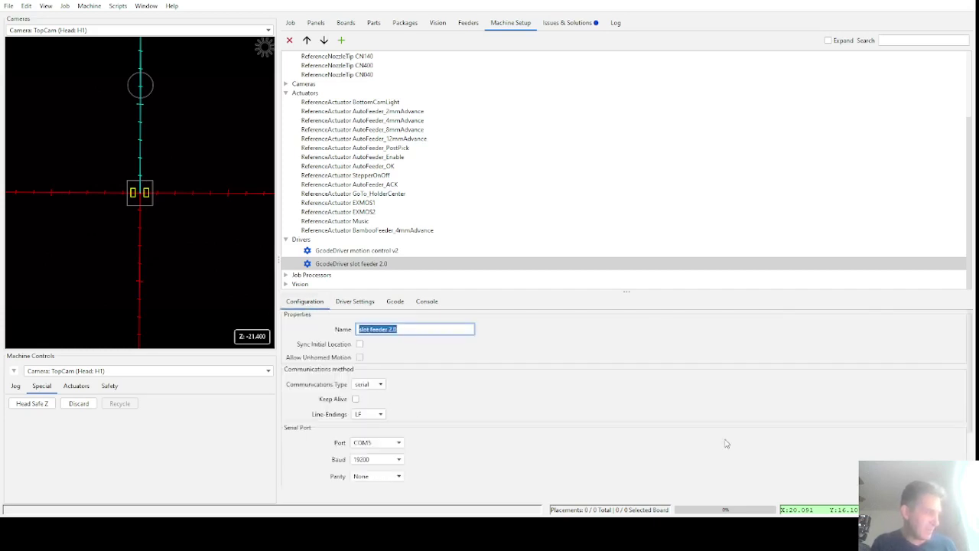
{"action": "left_click", "coordinate": [396, 301]}
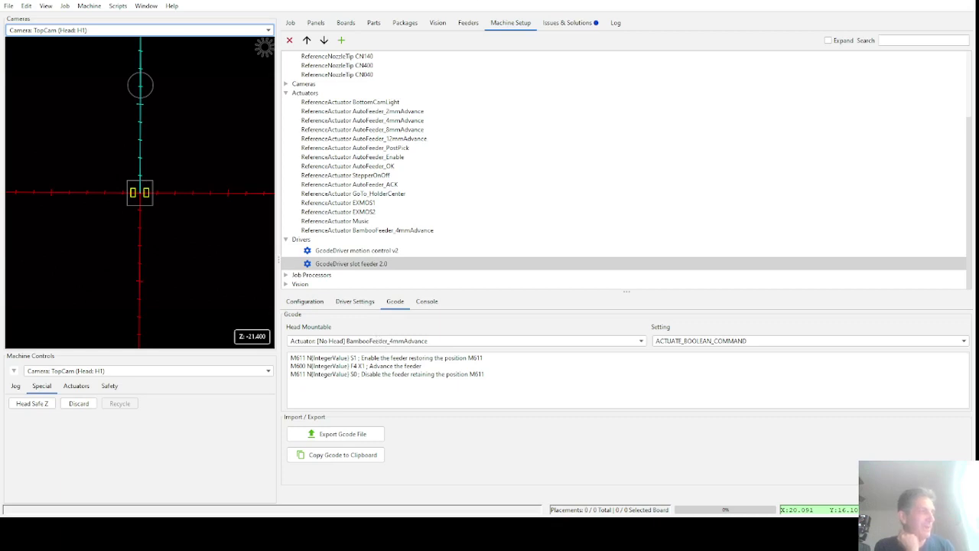
{"action": "left_click", "coordinate": [462, 25]}
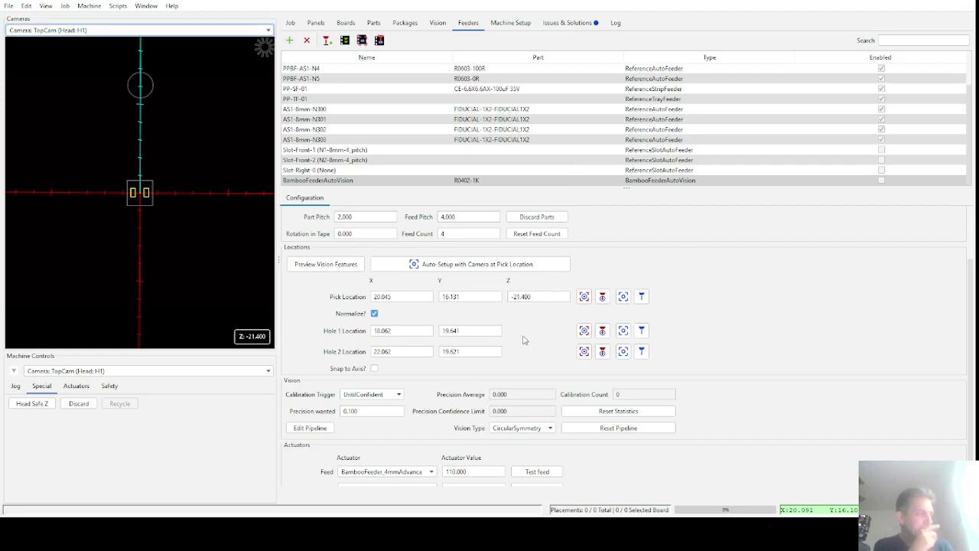
- Scroll the feeder settings to the top and switch on the camera light
{"action": "scroll", "coordinate": [517, 325], "scroll_direction": "up", "scroll_amount": 3}
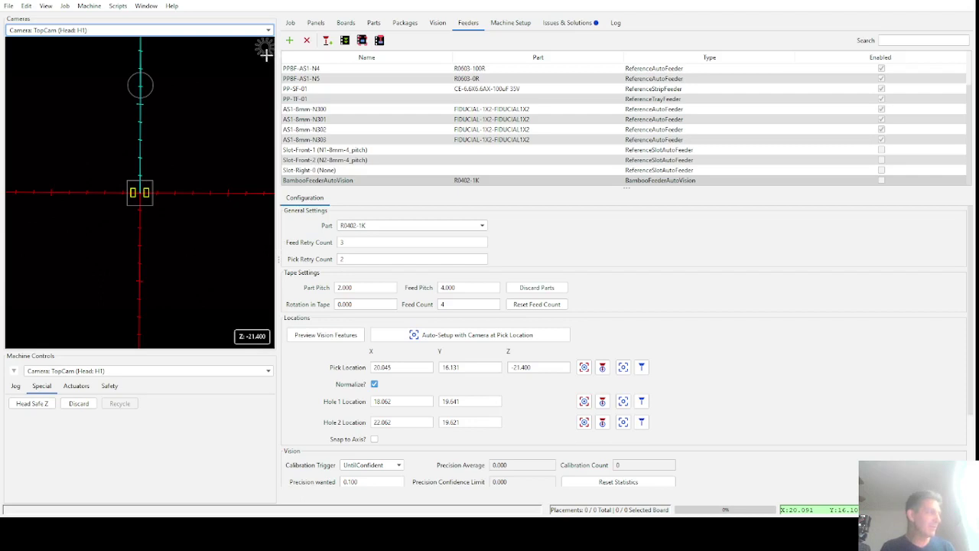
{"action": "left_click", "coordinate": [265, 49]}
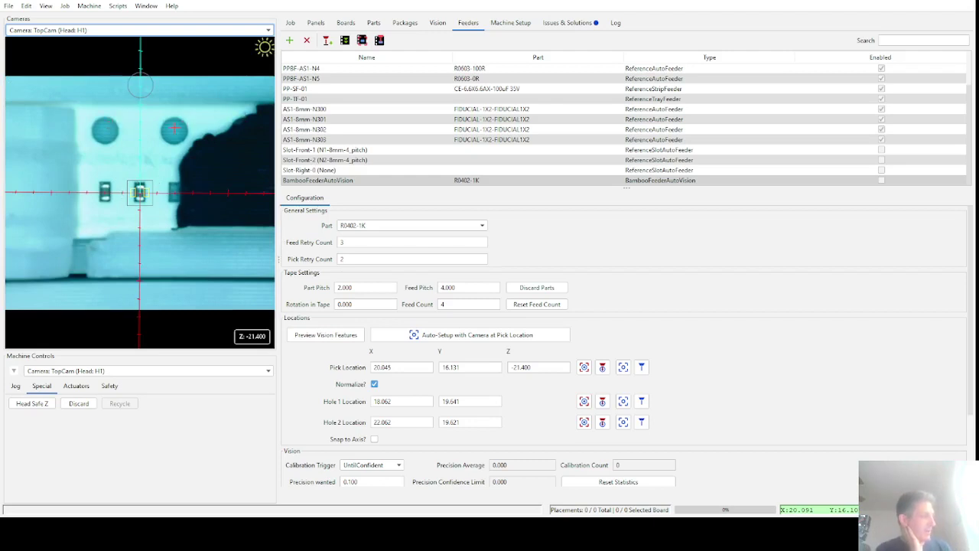
- Check Part Pitch 2.000 and Feed Pitch 4.000, and reset the feed count to 0
{"action": "left_click", "coordinate": [444, 289]}
{"action": "left_click", "coordinate": [373, 285]}
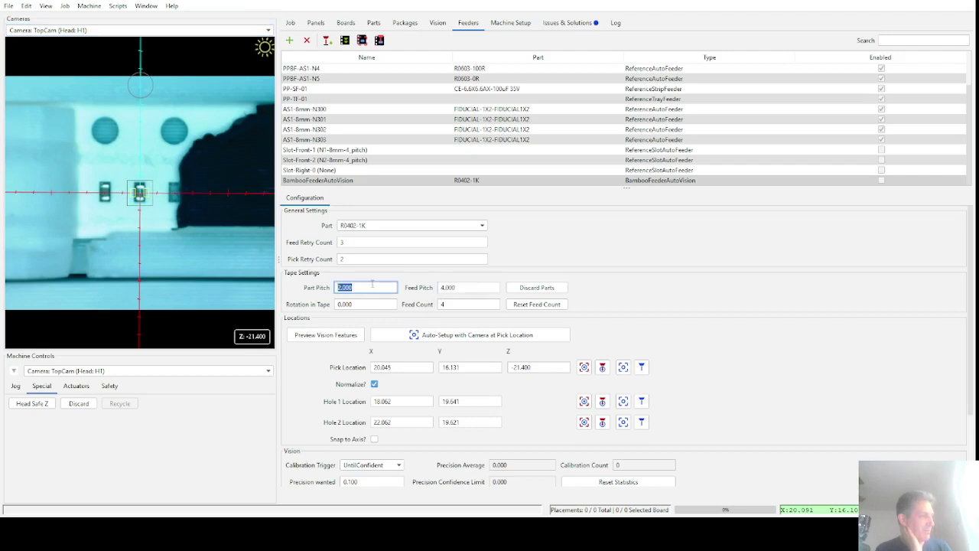
{"action": "left_click", "coordinate": [456, 288]}
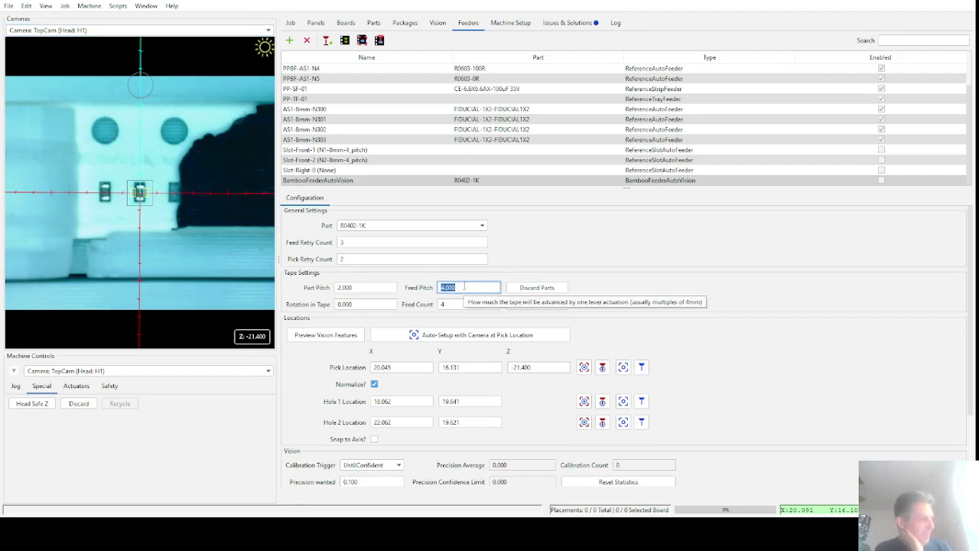
{"action": "left_click", "coordinate": [535, 304]}
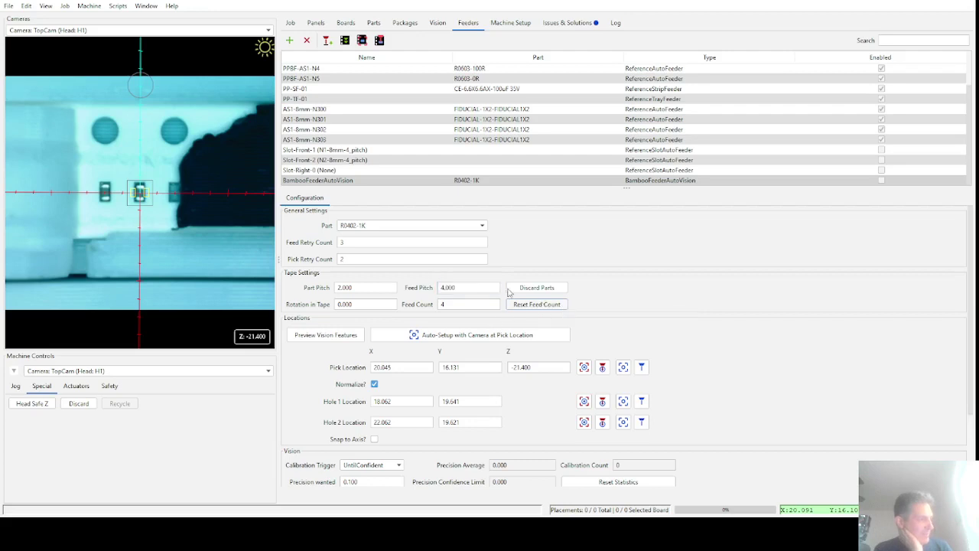
{"action": "left_click", "coordinate": [537, 304]}
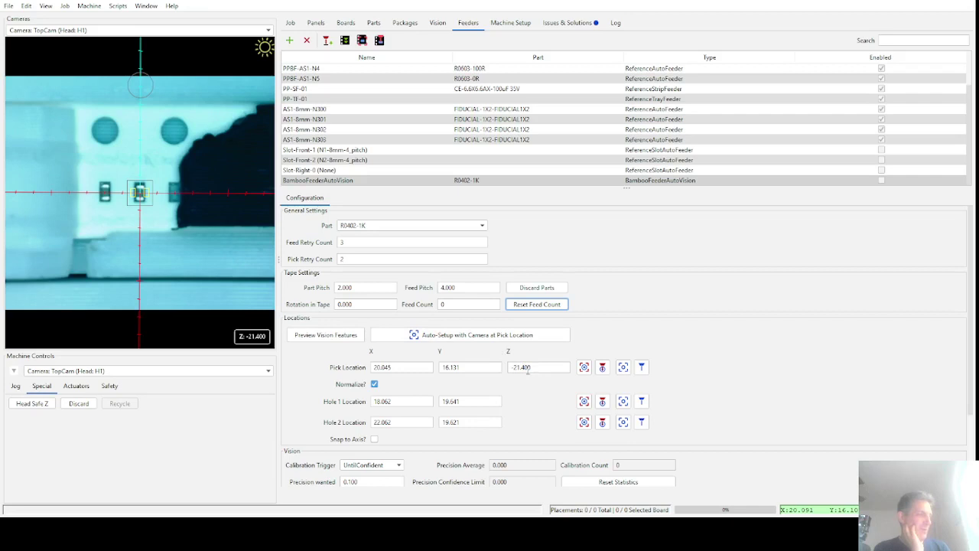
- Empty the X and Y fields of Pick Location, Hole 1 and Hole 2 Location
{"action": "double_click", "coordinate": [480, 368]}
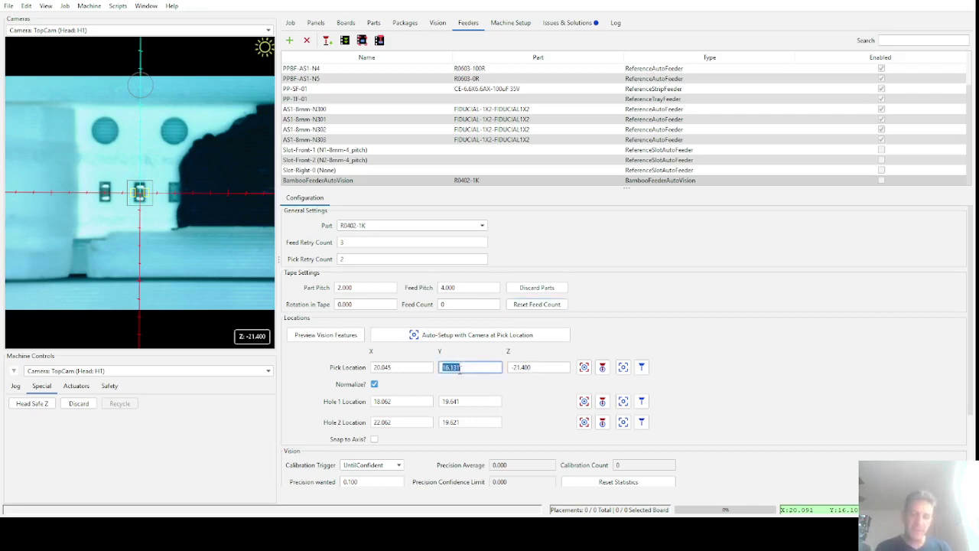
{"action": "key", "text": "BackSpace"}
{"action": "double_click", "coordinate": [421, 368]}
{"action": "key", "text": "BackSpace"}
{"action": "double_click", "coordinate": [407, 402]}
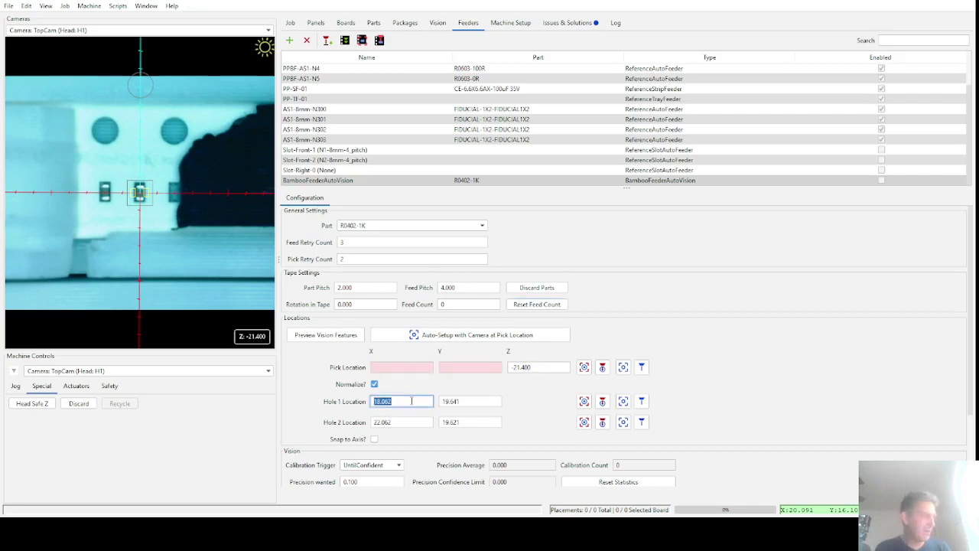
{"action": "key", "text": "BackSpace"}
{"action": "double_click", "coordinate": [459, 401]}
{"action": "key", "text": "BackSpace"}
{"action": "double_click", "coordinate": [453, 422]}
{"action": "key", "text": "BackSpace"}
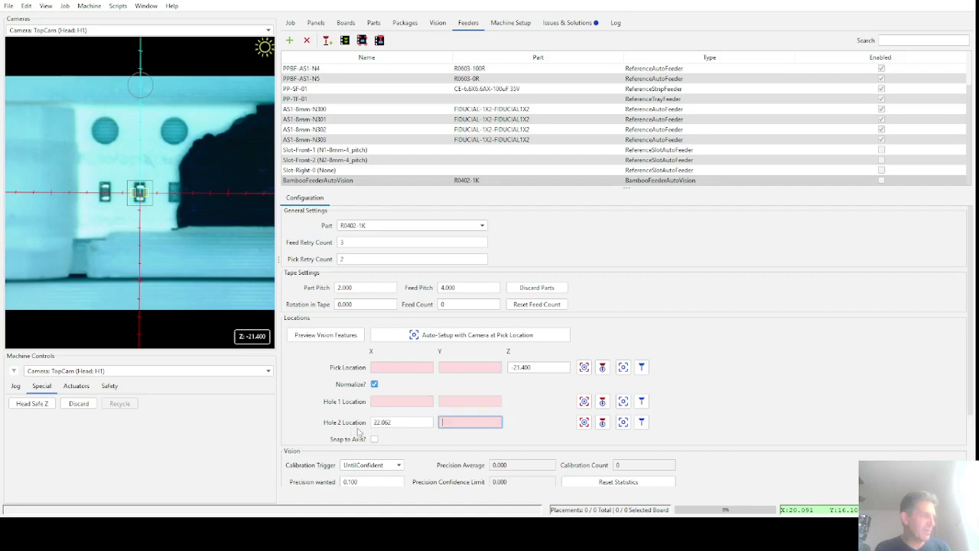
{"action": "double_click", "coordinate": [381, 422]}
{"action": "key", "text": "BackSpace"}
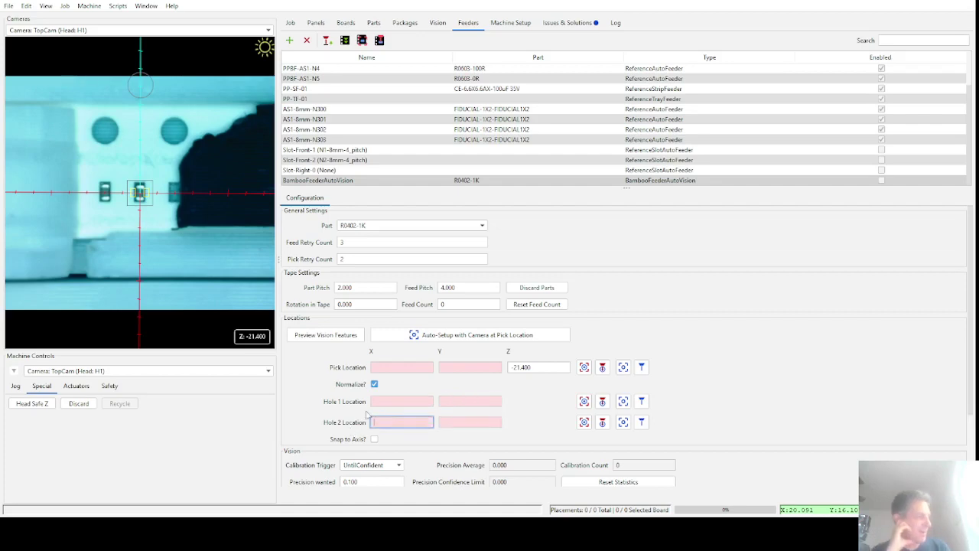
{"action": "scroll", "coordinate": [354, 420], "scroll_direction": "down", "scroll_amount": 3}
{"action": "scroll", "coordinate": [354, 419], "scroll_direction": "down", "scroll_amount": 1}
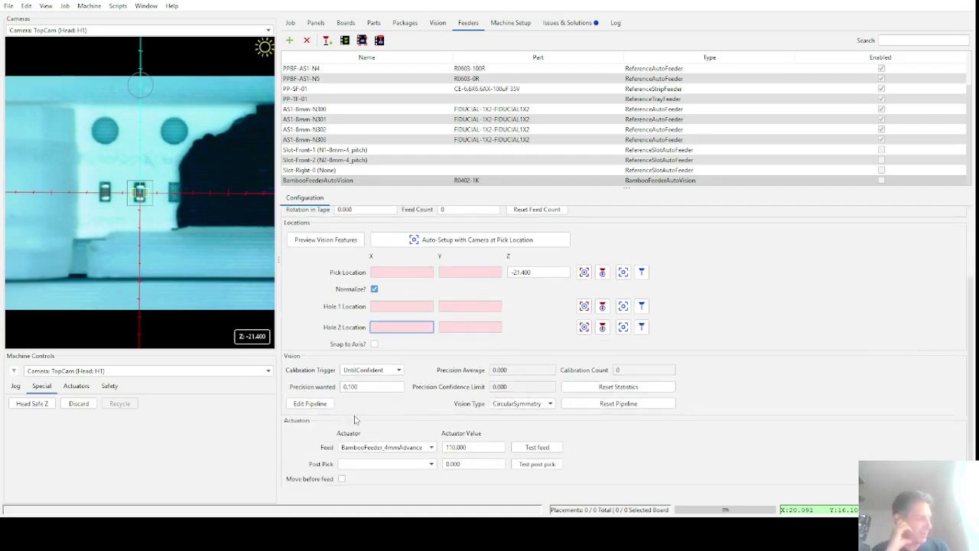
- Advance the tape with Test feed, then preview the detected vision features on the camera image
{"action": "left_click", "coordinate": [521, 449]}
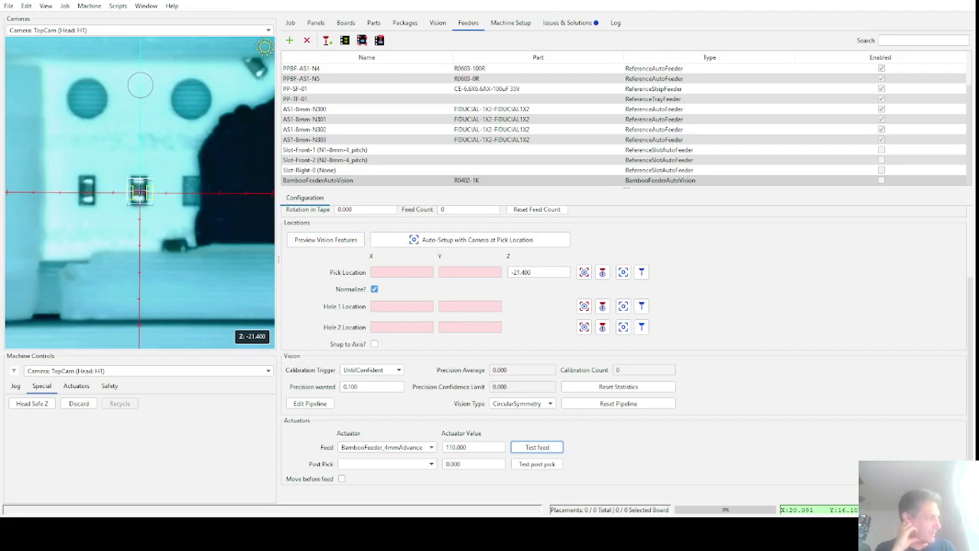
{"action": "left_click", "coordinate": [321, 240]}
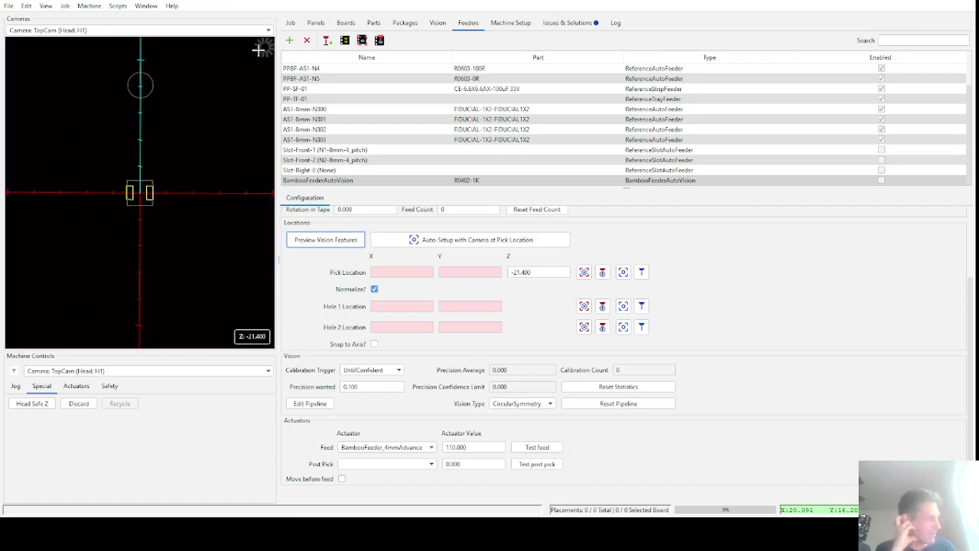
- Light the camera, auto-set the pick and hole locations, then feed and pick an R0402-1K part
{"action": "left_click", "coordinate": [263, 48]}
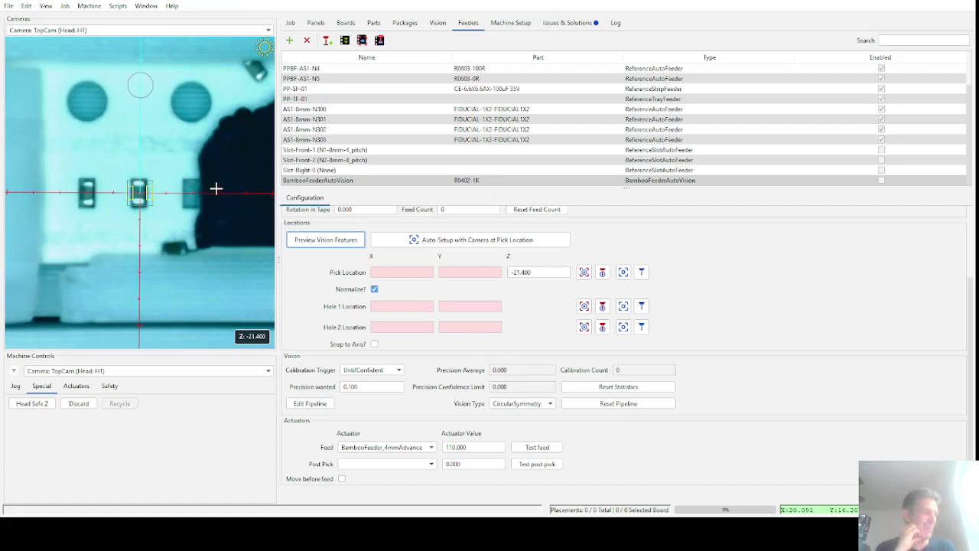
{"action": "left_click", "coordinate": [443, 241]}
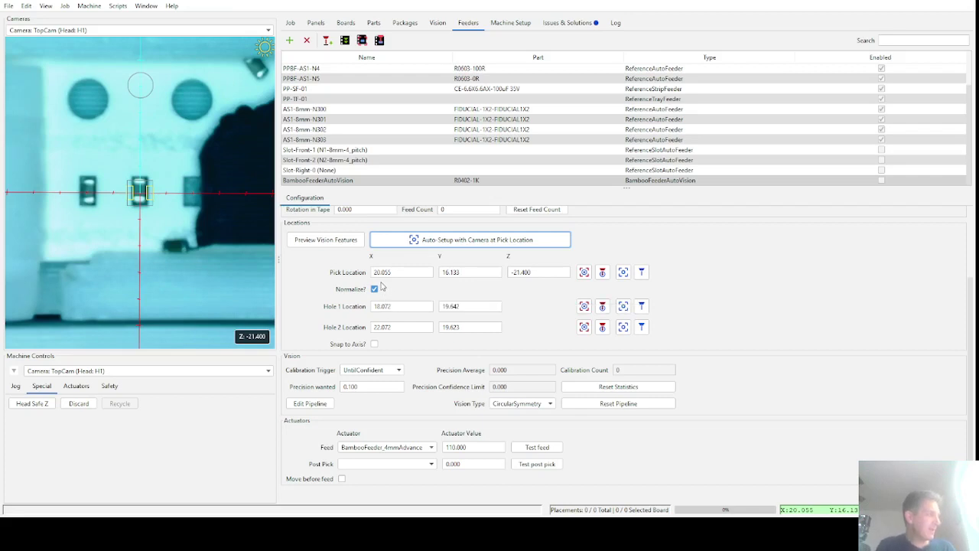
{"action": "scroll", "coordinate": [148, 220], "scroll_direction": "up", "scroll_amount": 5}
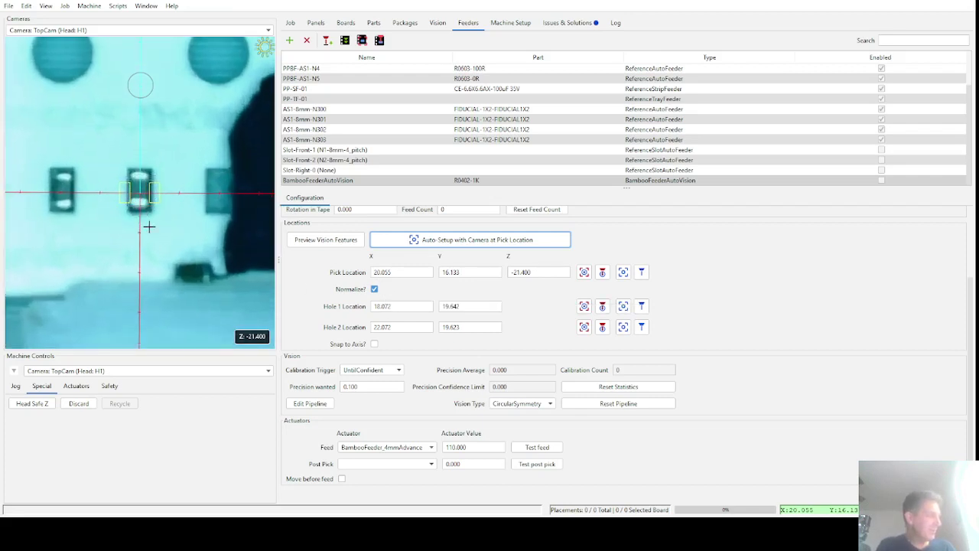
{"action": "scroll", "coordinate": [146, 209], "scroll_direction": "up", "scroll_amount": 2}
{"action": "scroll", "coordinate": [145, 209], "scroll_direction": "down", "scroll_amount": 3}
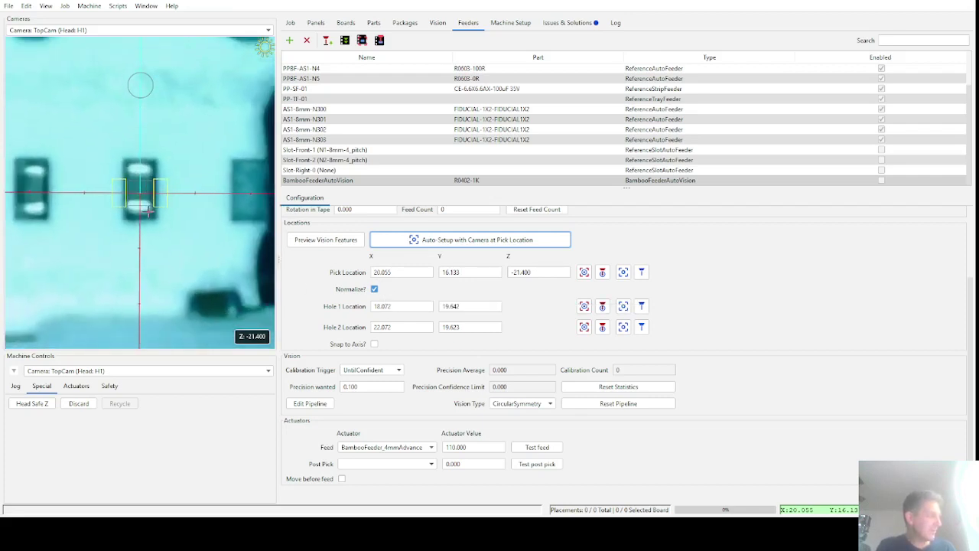
{"action": "left_click", "coordinate": [330, 40]}
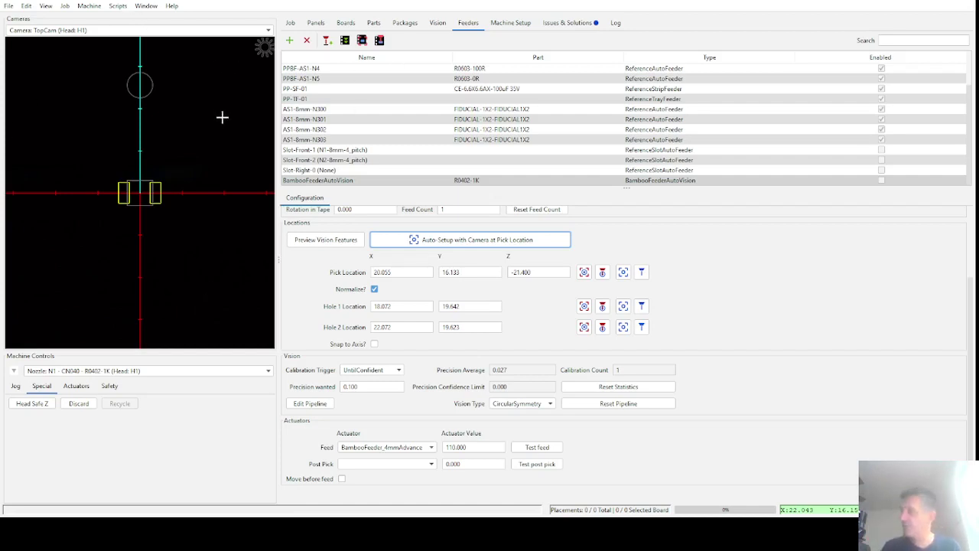
- Jog the nozzle in 10 mm steps over BottomCam, lower and center the part, then discard it
{"action": "left_click", "coordinate": [16, 386]}
{"action": "left_click", "coordinate": [137, 421]}
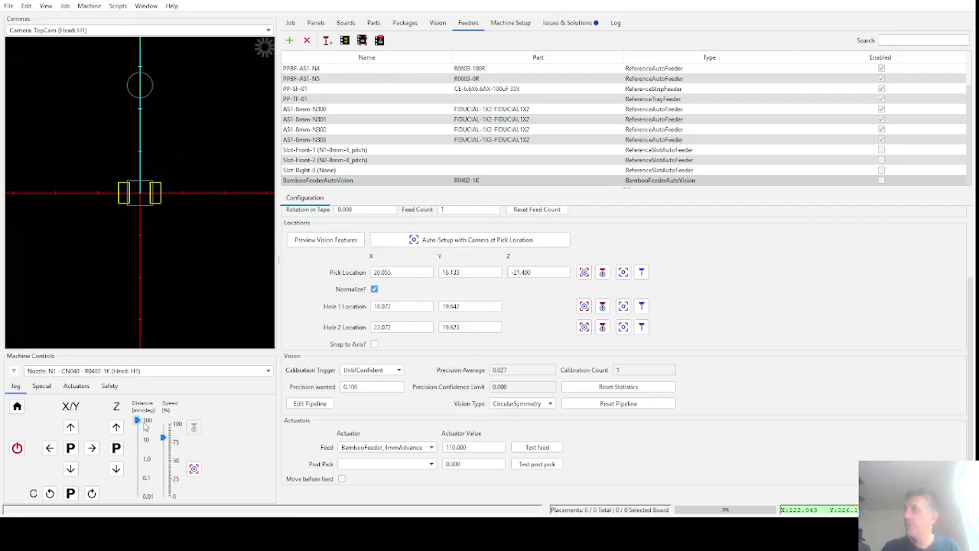
{"action": "left_click", "coordinate": [138, 439]}
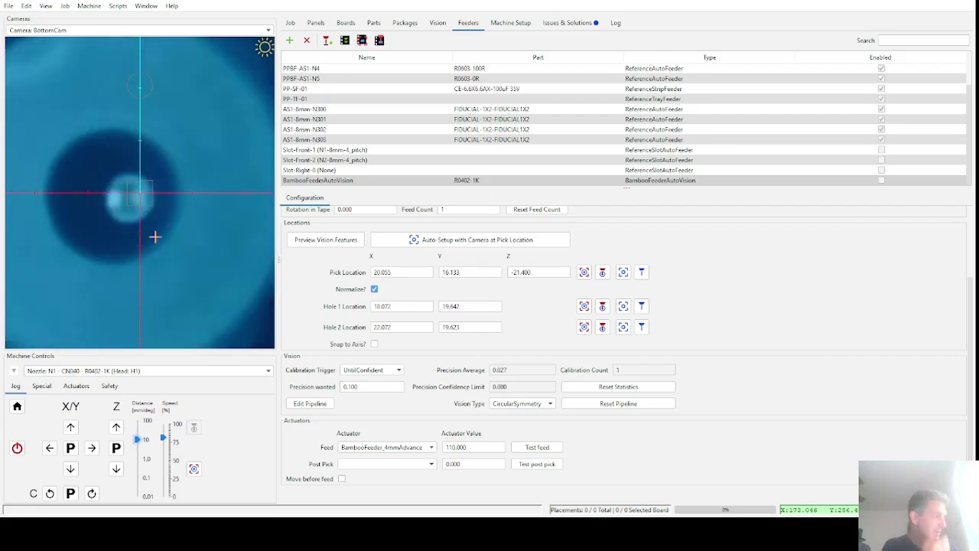
{"action": "left_click", "coordinate": [117, 470]}
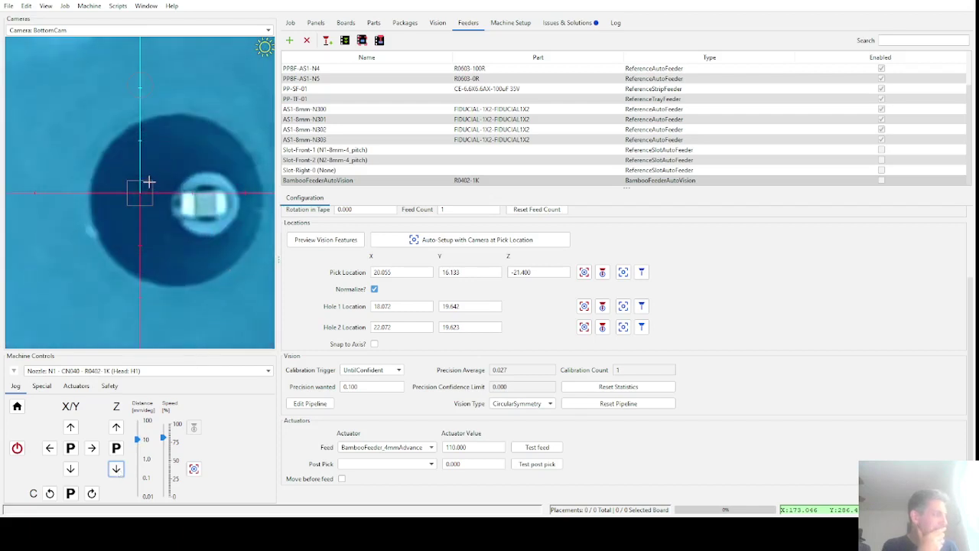
{"action": "left_click", "coordinate": [194, 209], "text": "shift"}
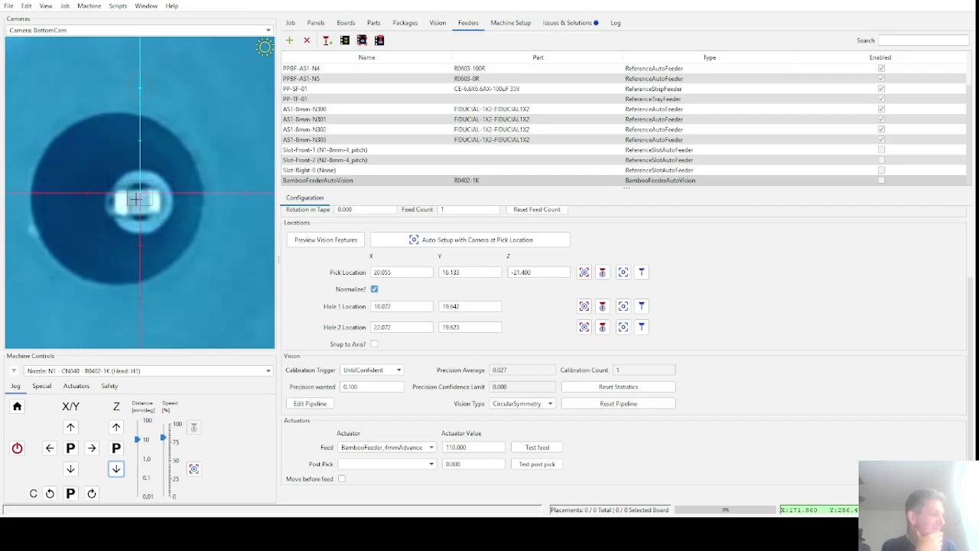
{"action": "left_click", "coordinate": [41, 385]}
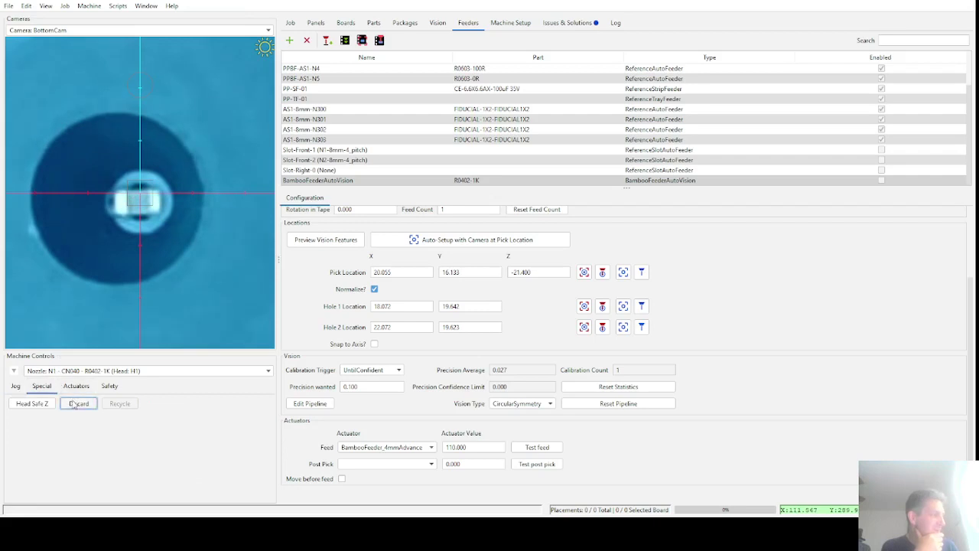
{"action": "left_click", "coordinate": [74, 405]}
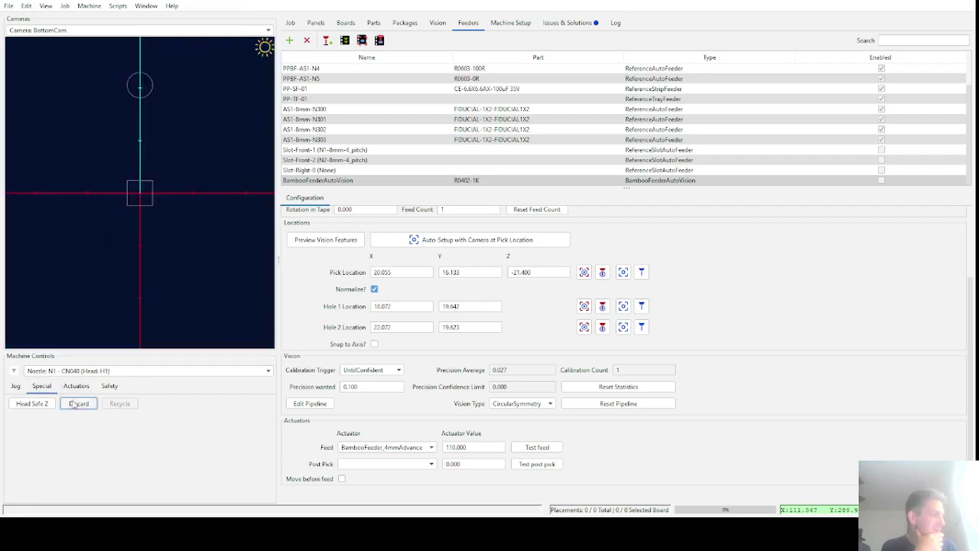
- Feed the next part, keep BottomCam shown, and jog the head 10 mm along X
{"action": "left_click", "coordinate": [328, 40]}
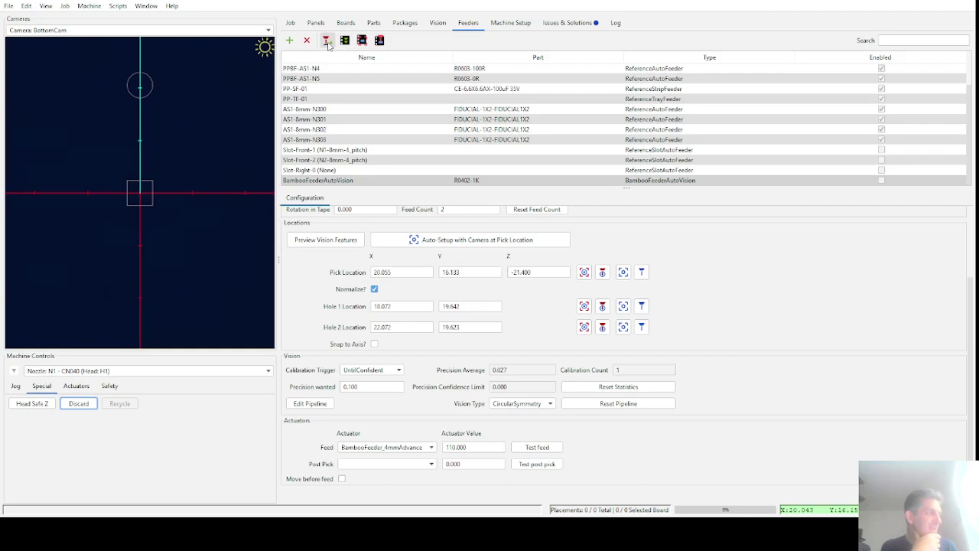
{"action": "left_click", "coordinate": [76, 30]}
{"action": "left_click", "coordinate": [72, 33]}
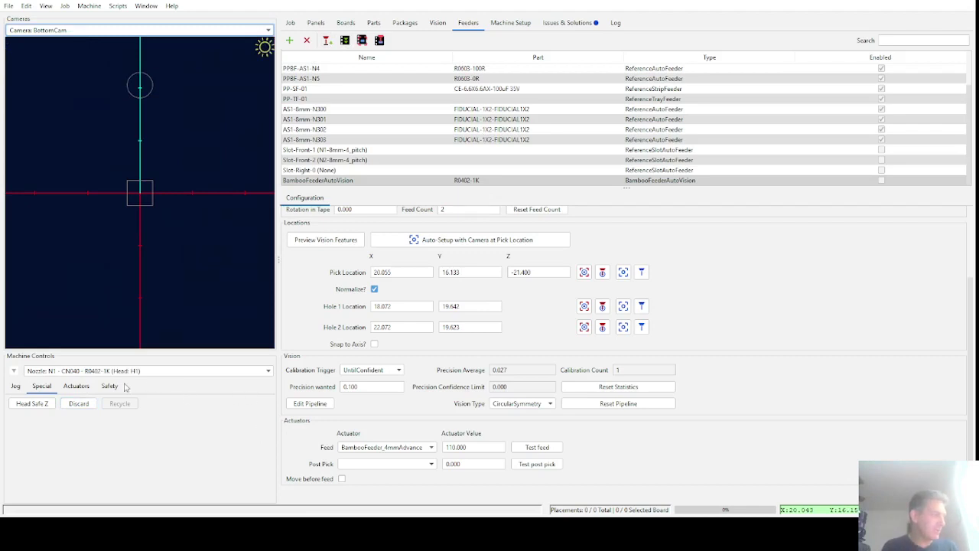
{"action": "left_click", "coordinate": [16, 386]}
{"action": "left_click_drag", "start_coordinate": [136, 439], "coordinate": [137, 420]}
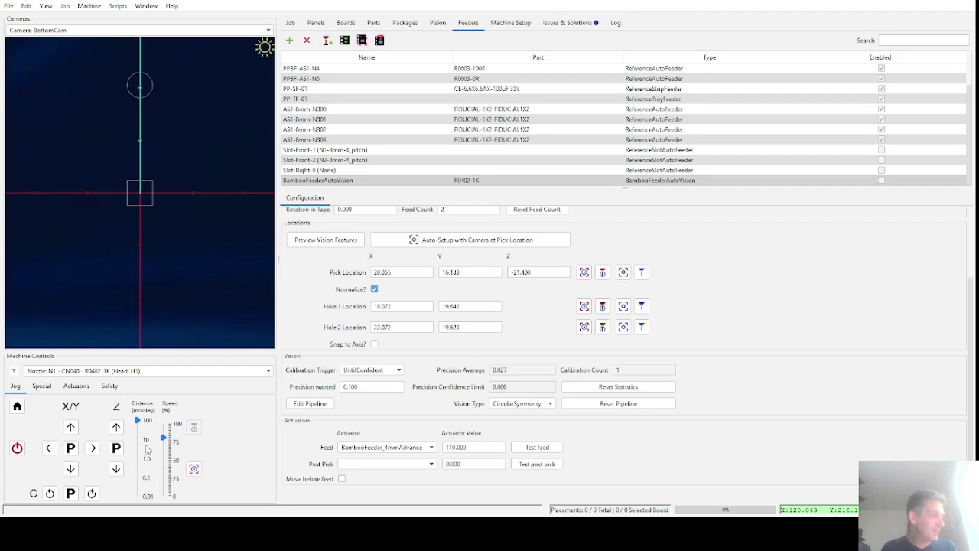
{"action": "left_click", "coordinate": [139, 451]}
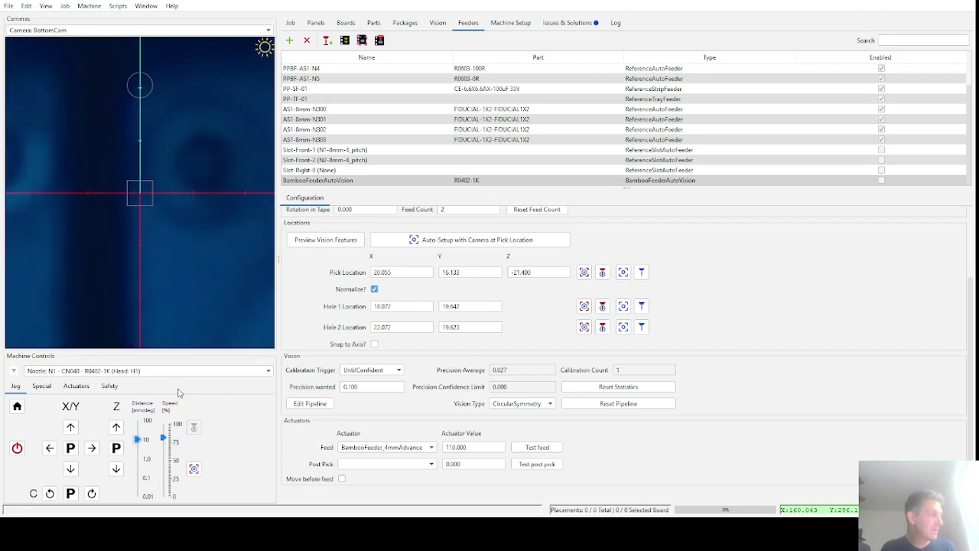
{"action": "key", "text": "ctrl+shift+Right"}
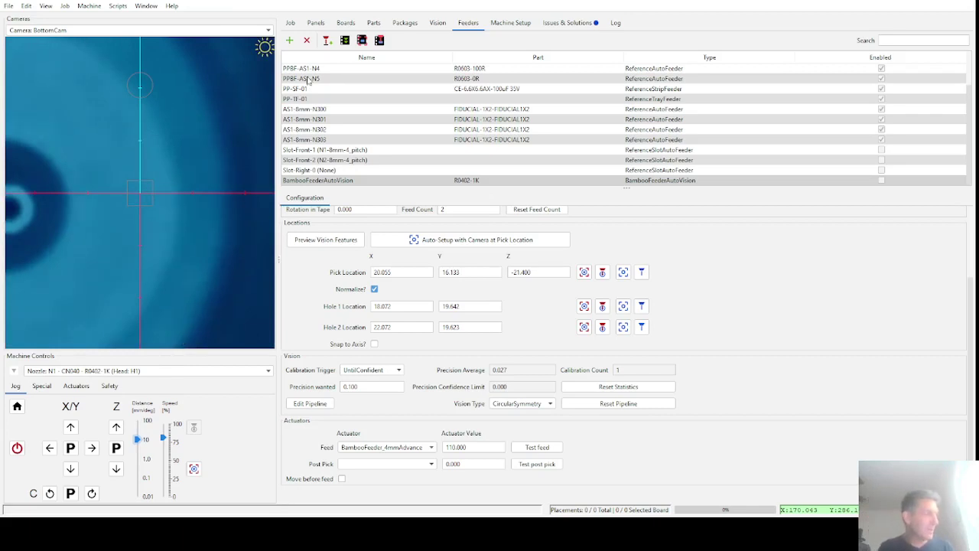
- Discard the held part and feed and pick the next R0402-1K part
{"action": "left_click", "coordinate": [42, 387]}
{"action": "left_click", "coordinate": [70, 404]}
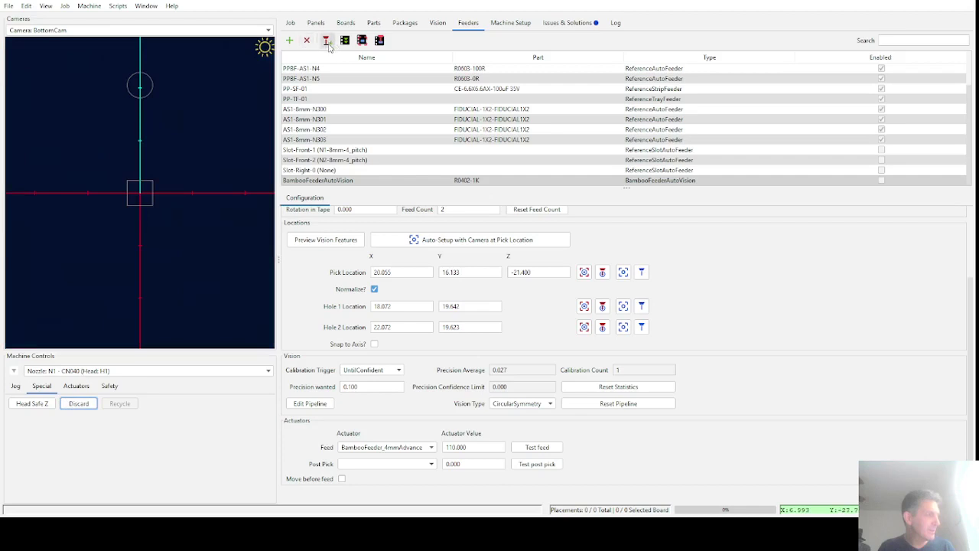
{"action": "left_click", "coordinate": [326, 42]}
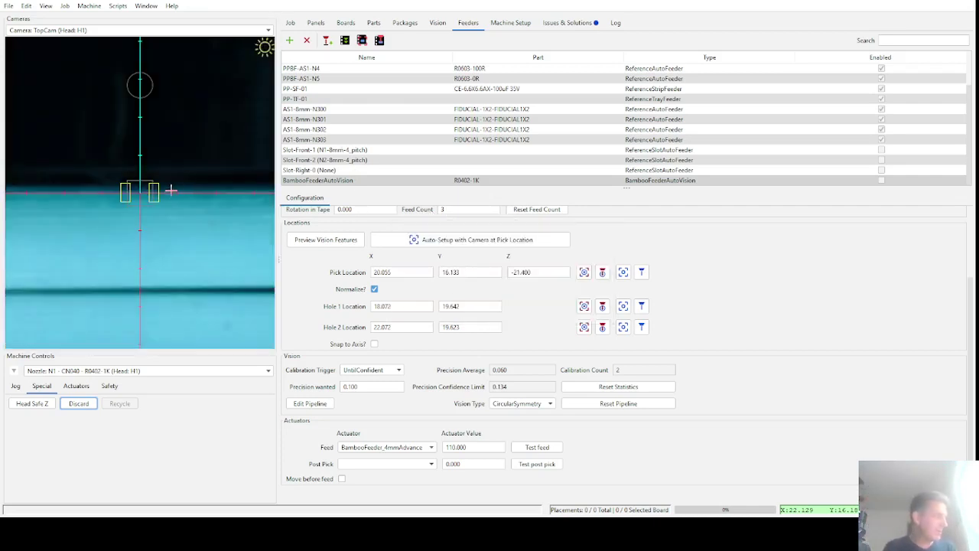
- Set a 10 mm jog step, light the bottom camera, and discard the held part
{"action": "left_click", "coordinate": [15, 386]}
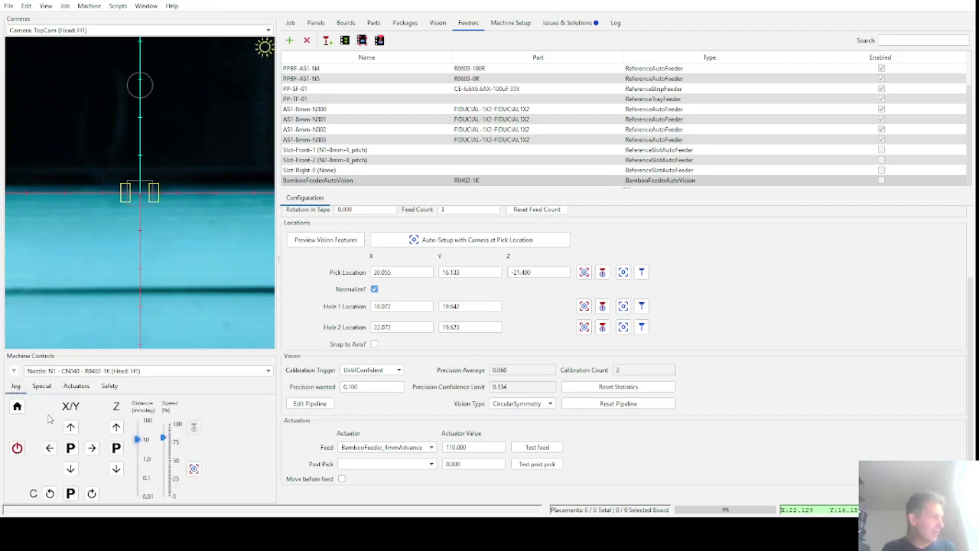
{"action": "left_click", "coordinate": [137, 420]}
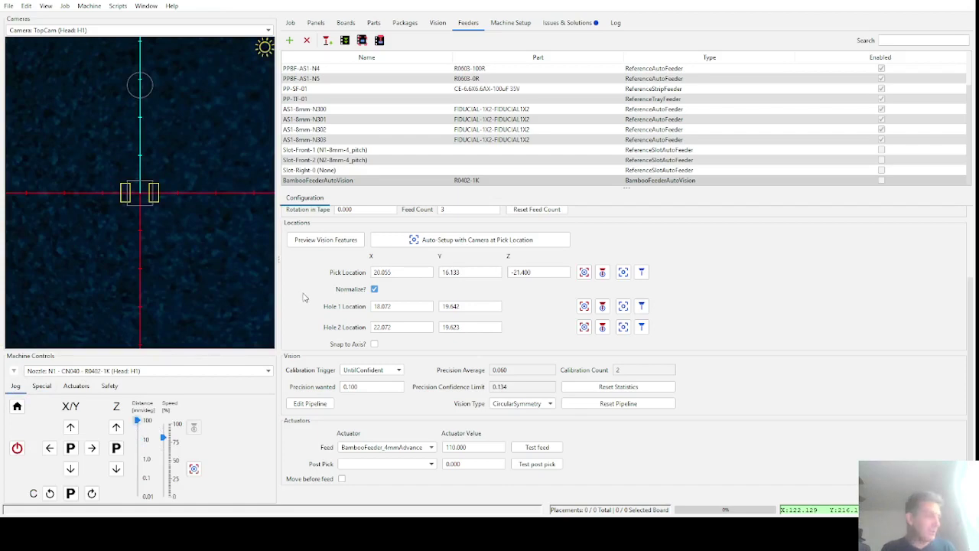
{"action": "left_click", "coordinate": [138, 439]}
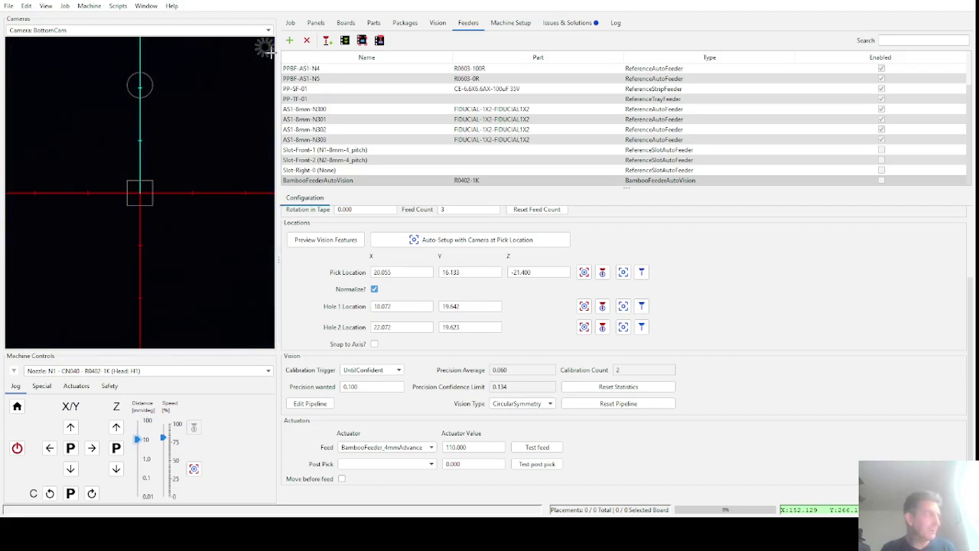
{"action": "left_click", "coordinate": [265, 48]}
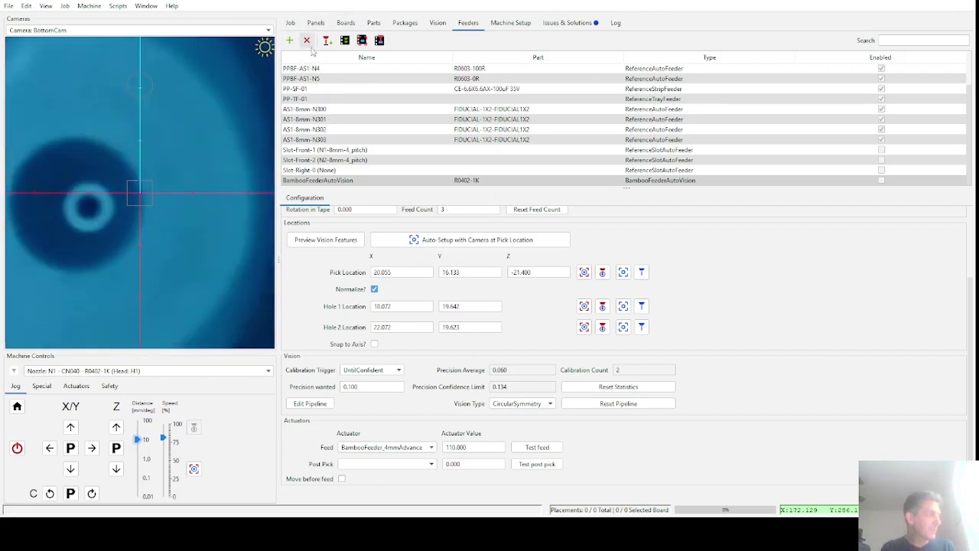
{"action": "left_click", "coordinate": [42, 386]}
- Discard the held part and test-advance the bamboo feeder tape three times
{"action": "left_click", "coordinate": [76, 403]}
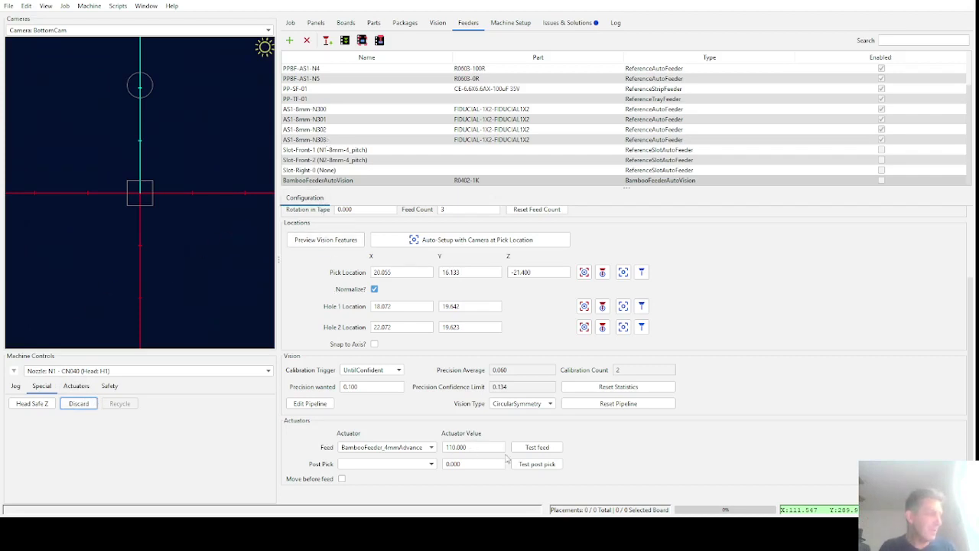
{"action": "left_click", "coordinate": [554, 451]}
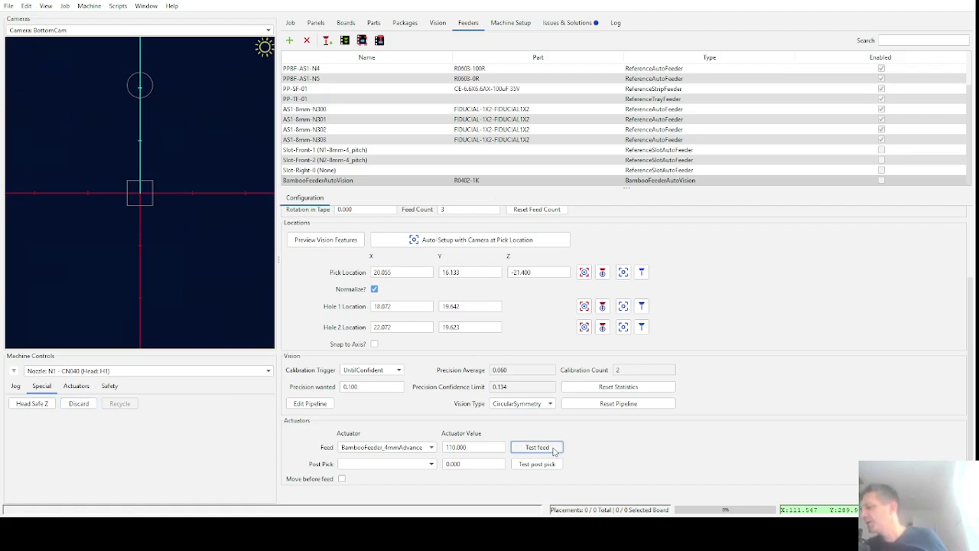
{"action": "left_click", "coordinate": [554, 451]}
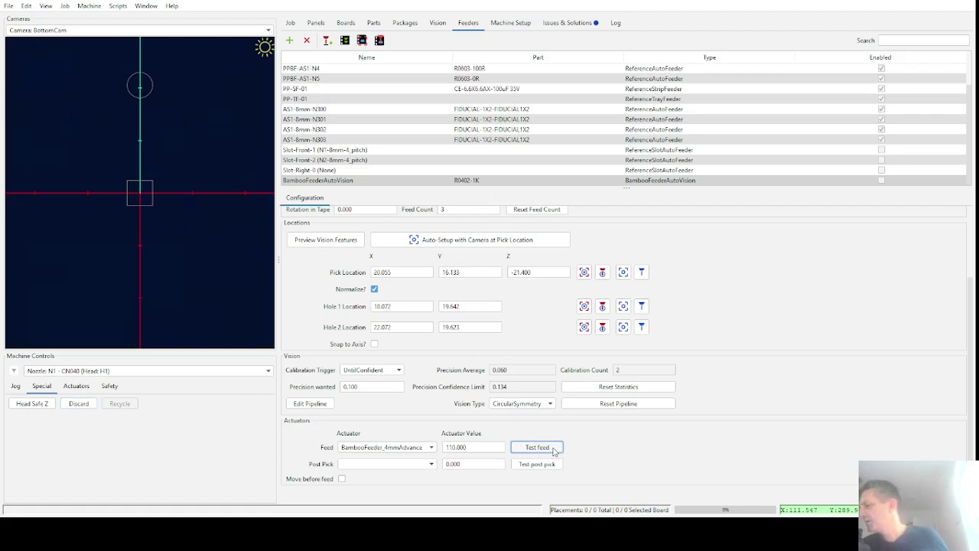
{"action": "left_click", "coordinate": [553, 451]}
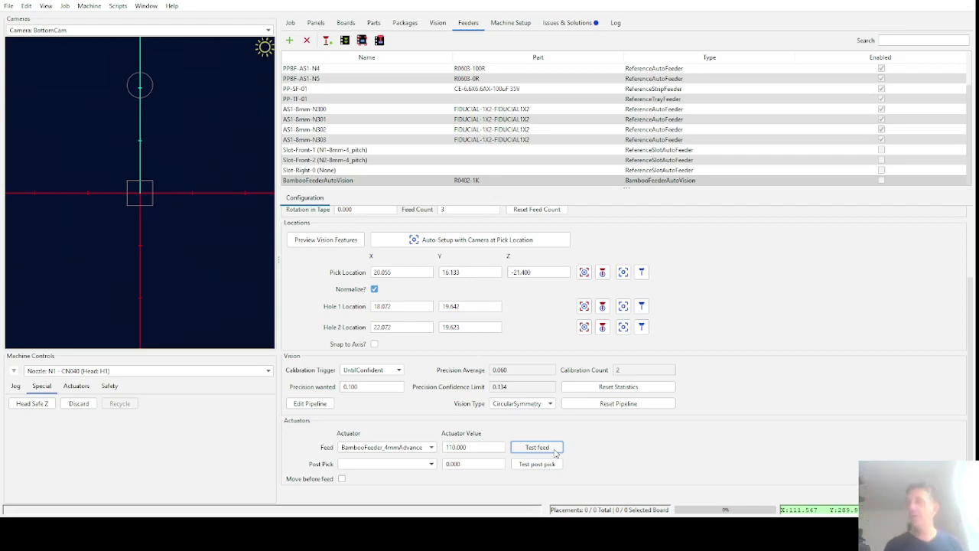
- Pick a fourth R0402-1K part, centre it on the BottomCam crosshair, and discard it
{"action": "left_click", "coordinate": [326, 41]}
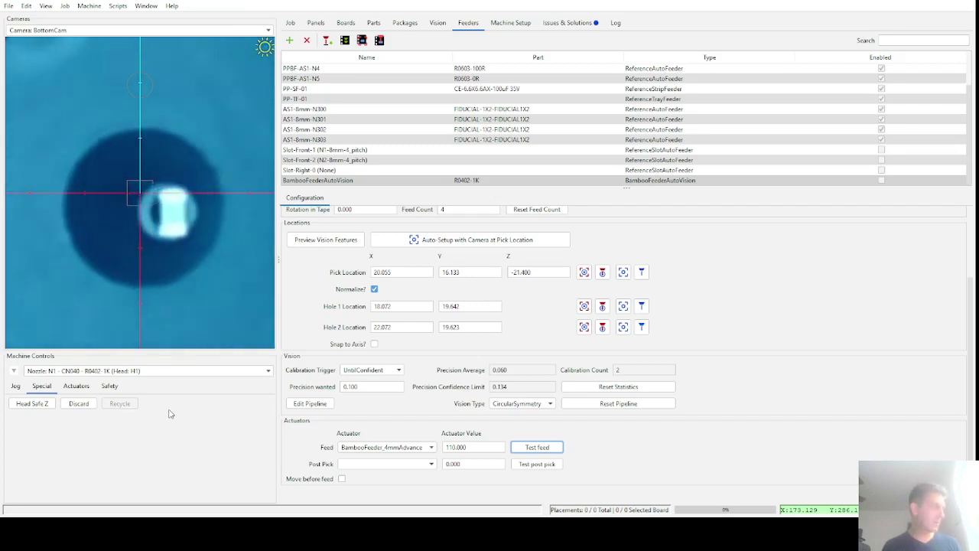
{"action": "left_click", "coordinate": [165, 209]}
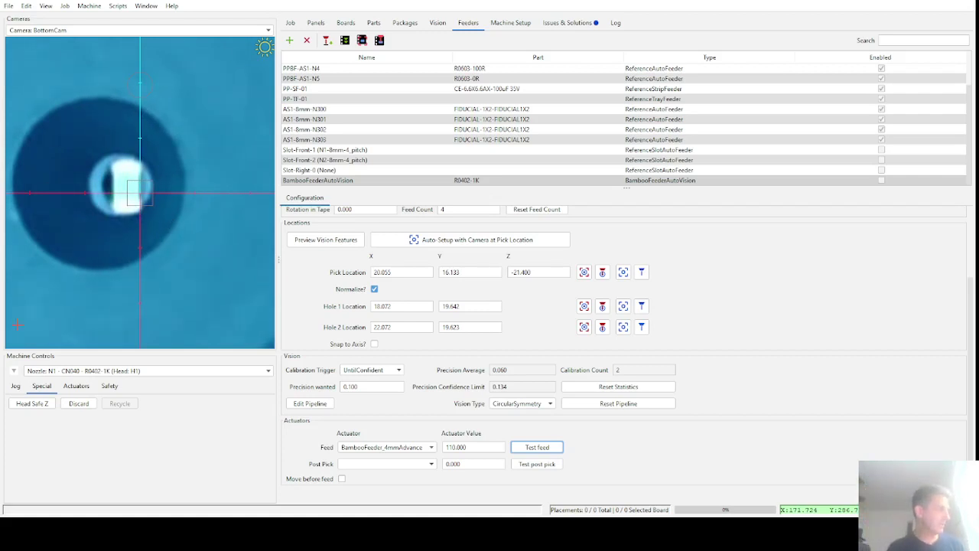
{"action": "left_click", "coordinate": [79, 404]}
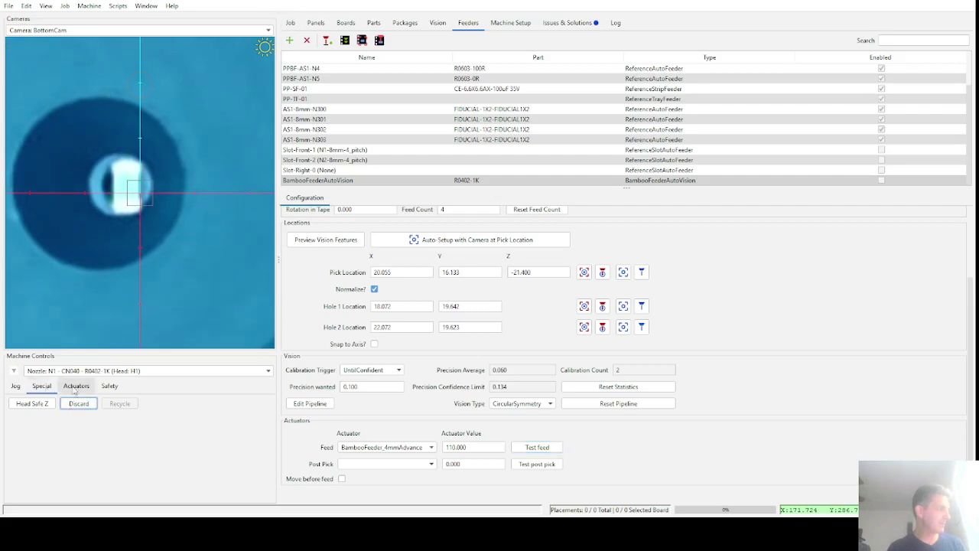
- Pick a fifth R0402-1K part and jog it over the lit bottom camera
{"action": "left_click", "coordinate": [326, 43]}
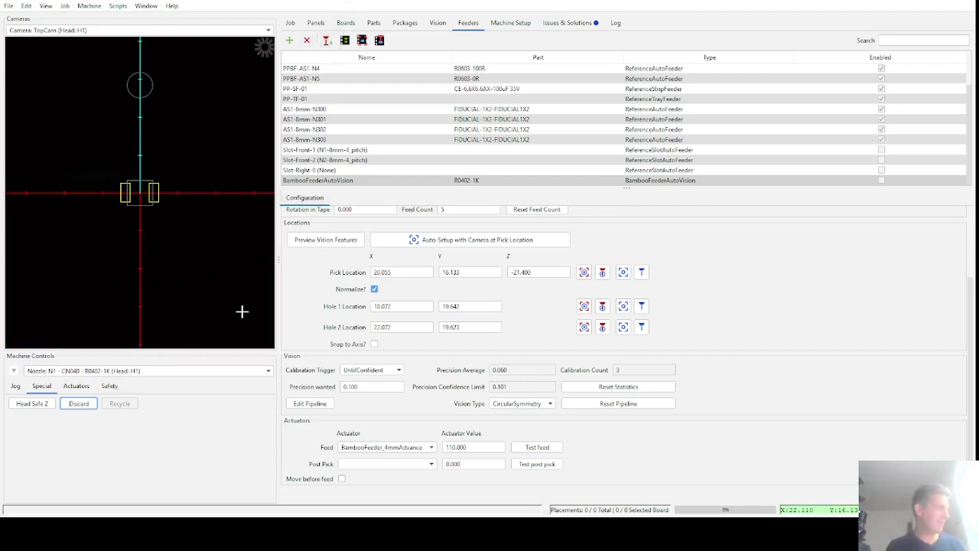
{"action": "left_click", "coordinate": [15, 386]}
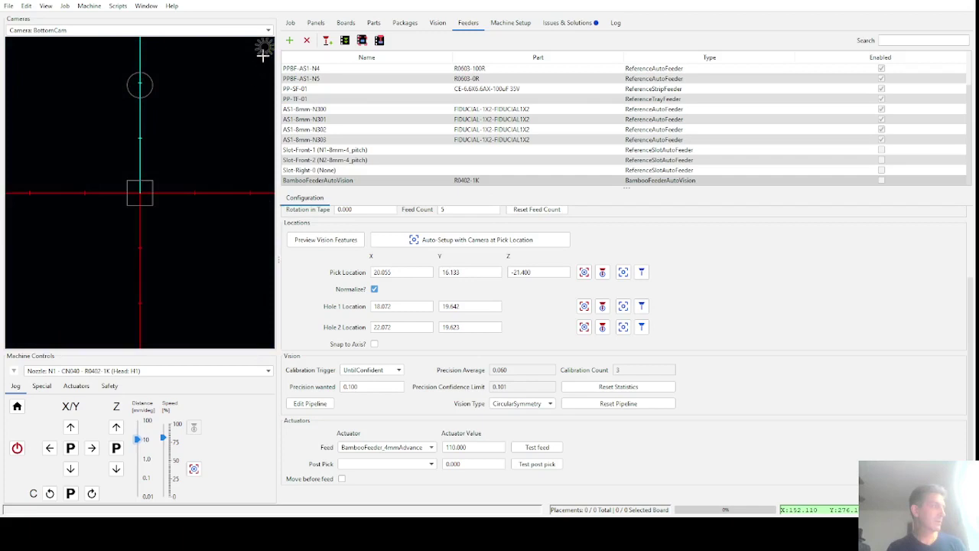
{"action": "left_click", "coordinate": [264, 49]}
{"action": "key", "text": "ctrl+Right"}
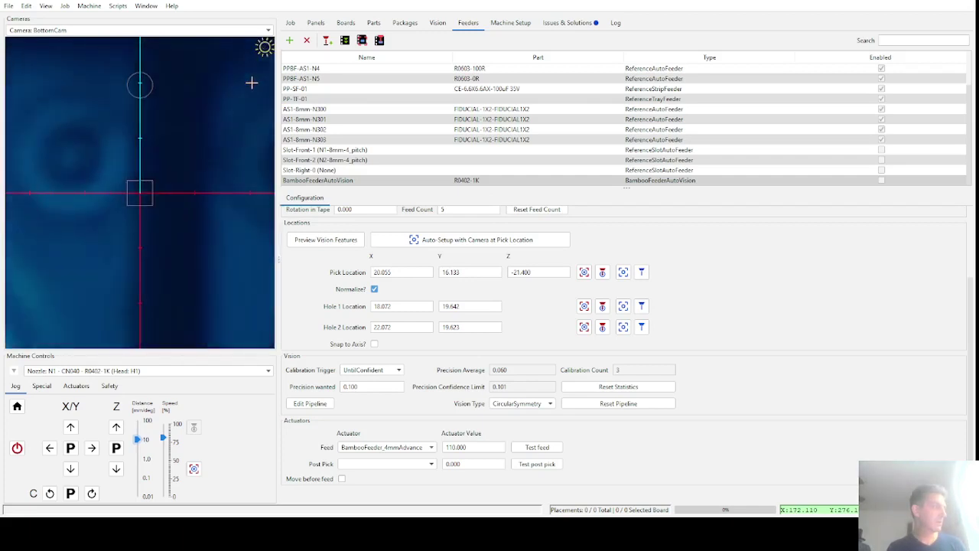
{"action": "left_click_drag", "start_coordinate": [153, 233], "coordinate": [128, 309]}
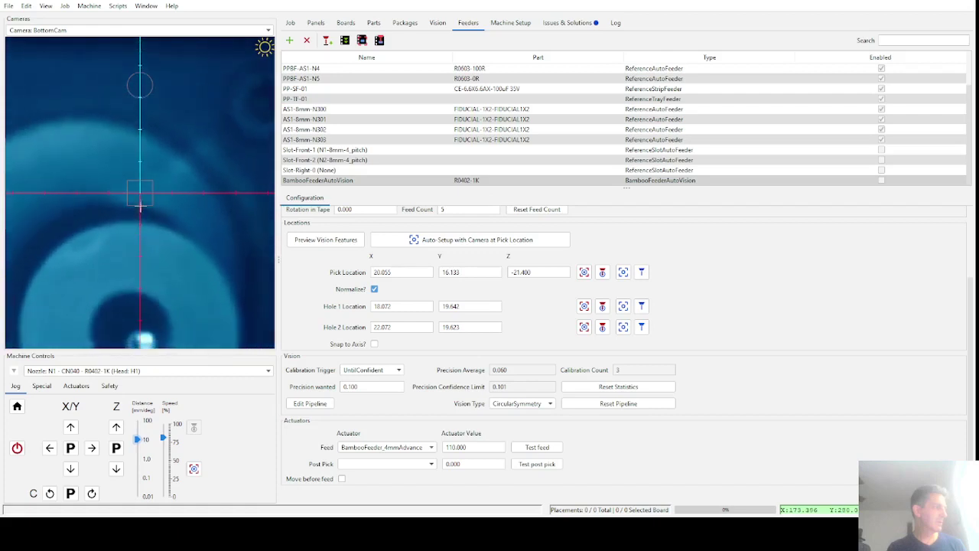
{"action": "left_click_drag", "start_coordinate": [143, 211], "coordinate": [153, 345]}
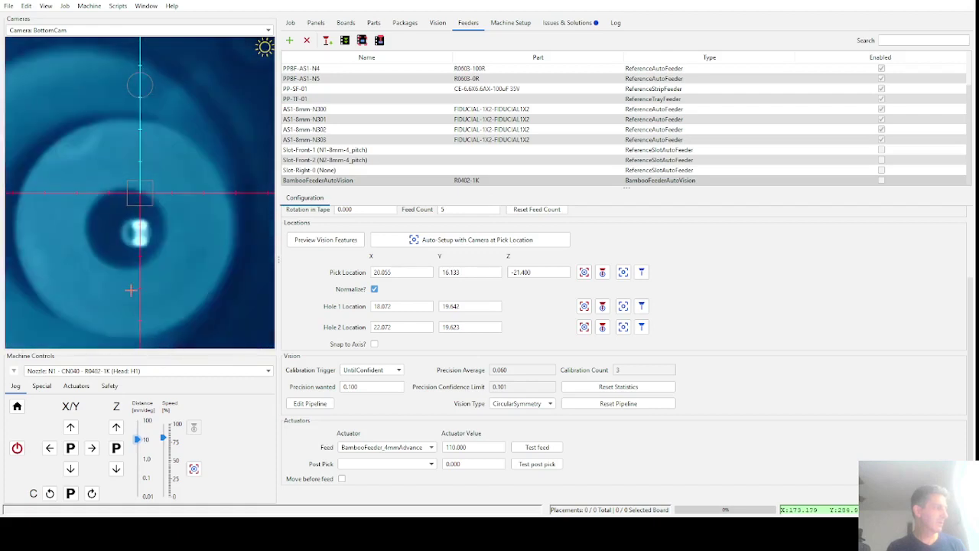
- Refocus the part using 1 mm Z steps, centre it on the crosshair, then discard it
{"action": "left_click", "coordinate": [116, 468]}
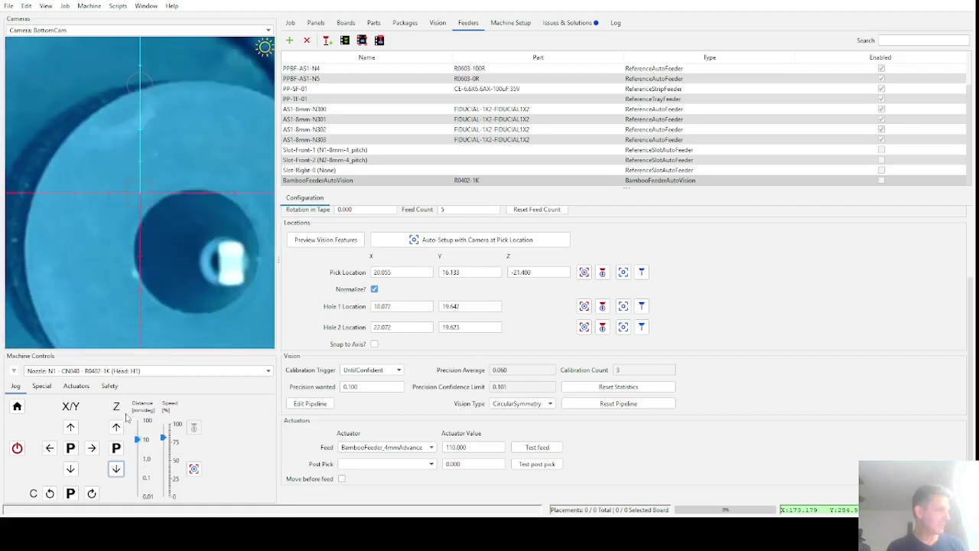
{"action": "left_click", "coordinate": [136, 458]}
{"action": "left_click", "coordinate": [116, 428]}
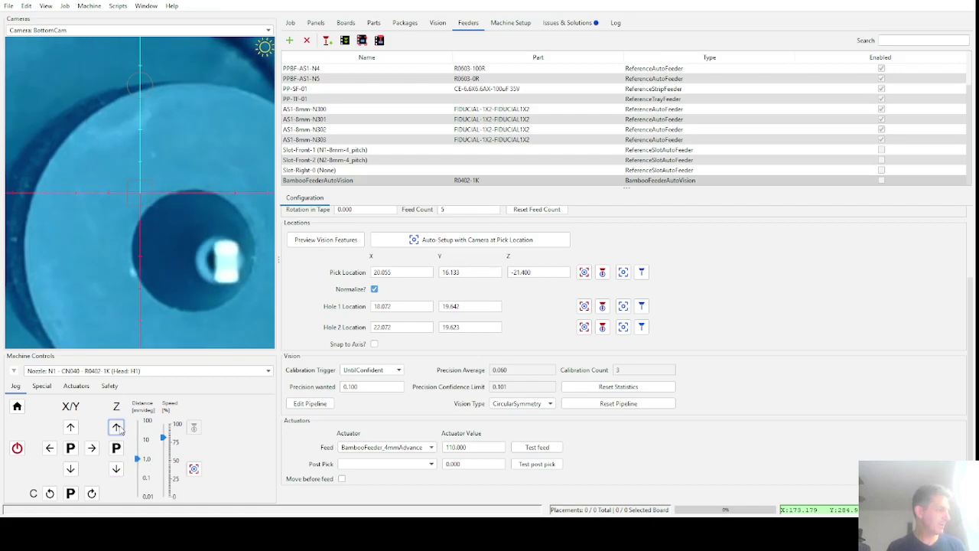
{"action": "left_click", "coordinate": [117, 428]}
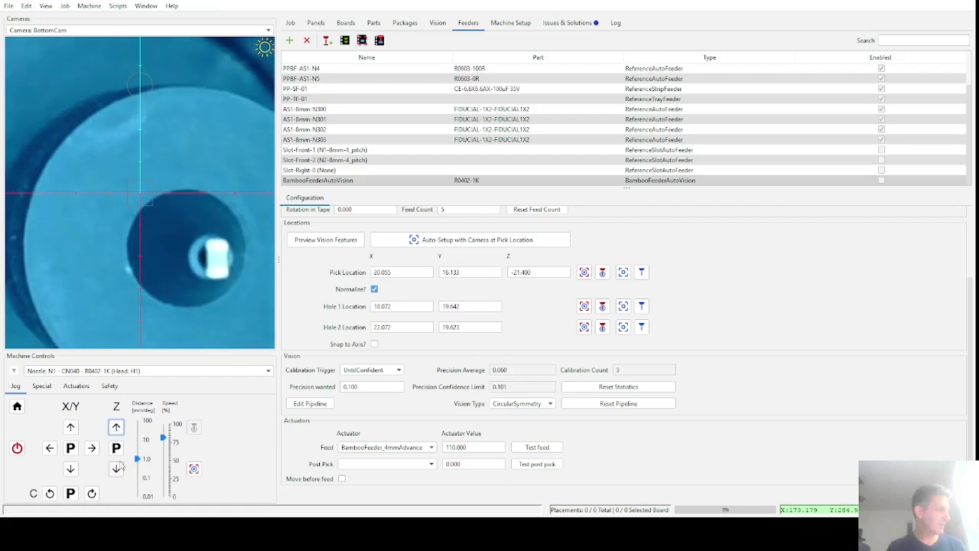
{"action": "left_click", "coordinate": [117, 428]}
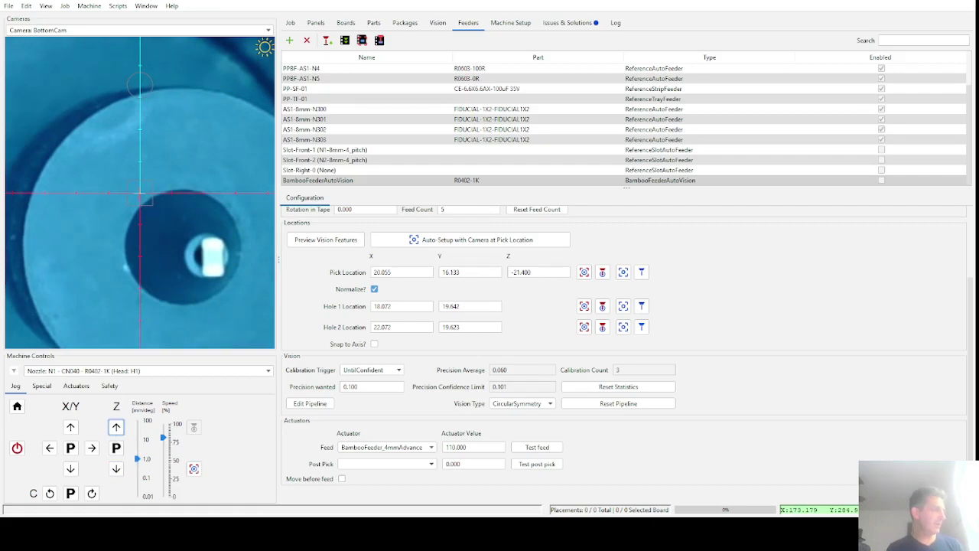
{"action": "left_click", "coordinate": [208, 291], "text": "shift"}
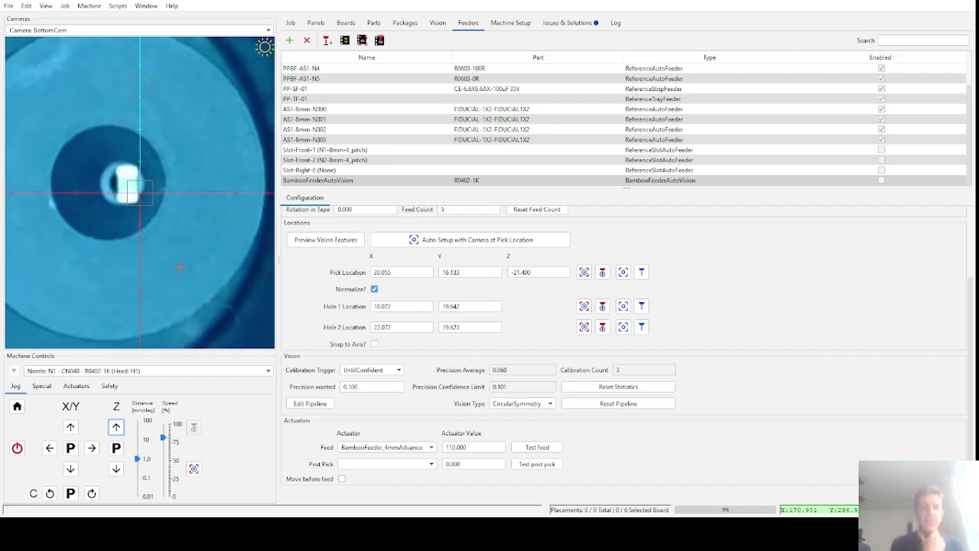
{"action": "left_click", "coordinate": [41, 385]}
{"action": "left_click", "coordinate": [87, 411]}
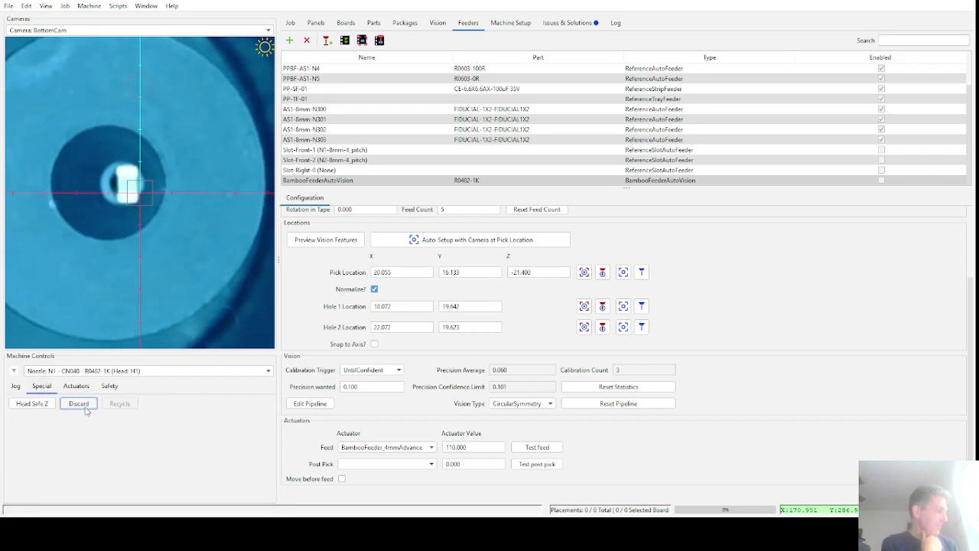